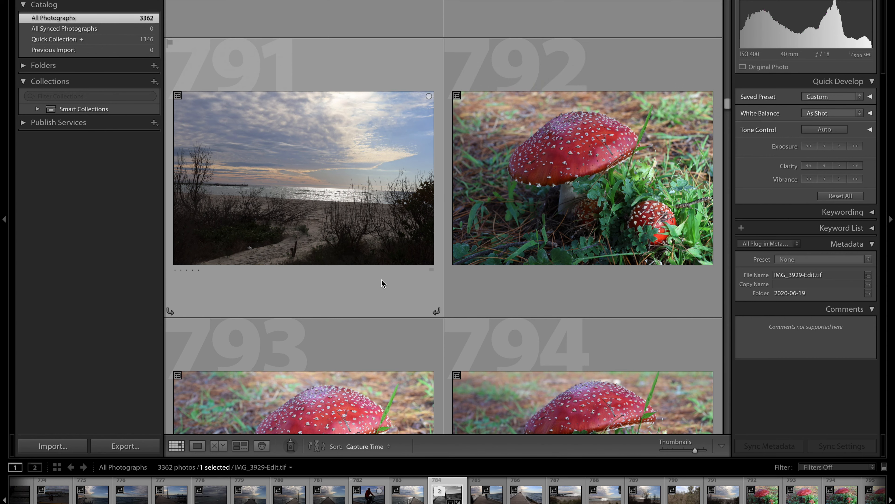
# Browse the red mushroom photos 792 to 800 in the catalog grid and compare their shadows, angles and backgrounds.
pyautogui.scroll(-5, 381, 280)
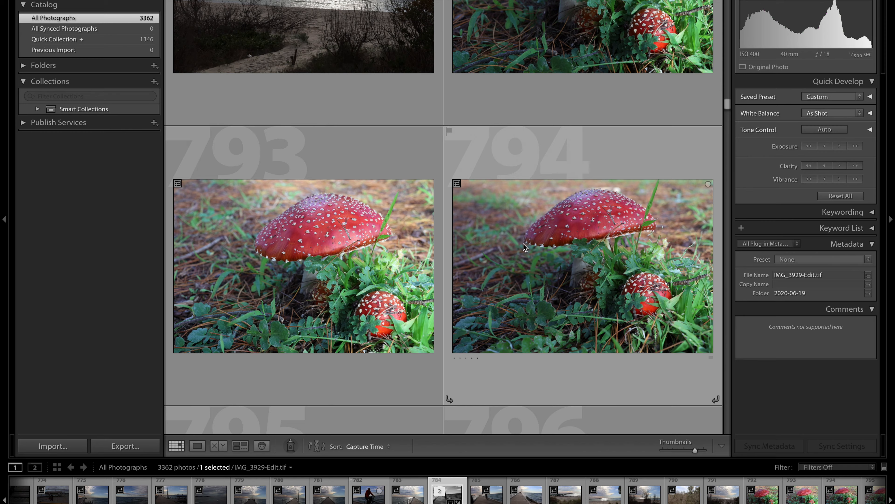
pyautogui.scroll(-5, 523, 244)
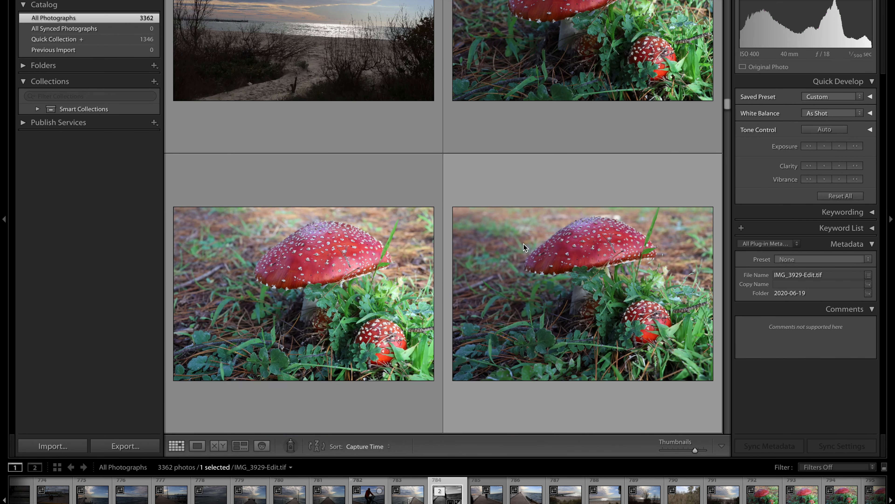
pyautogui.scroll(2, 523, 244)
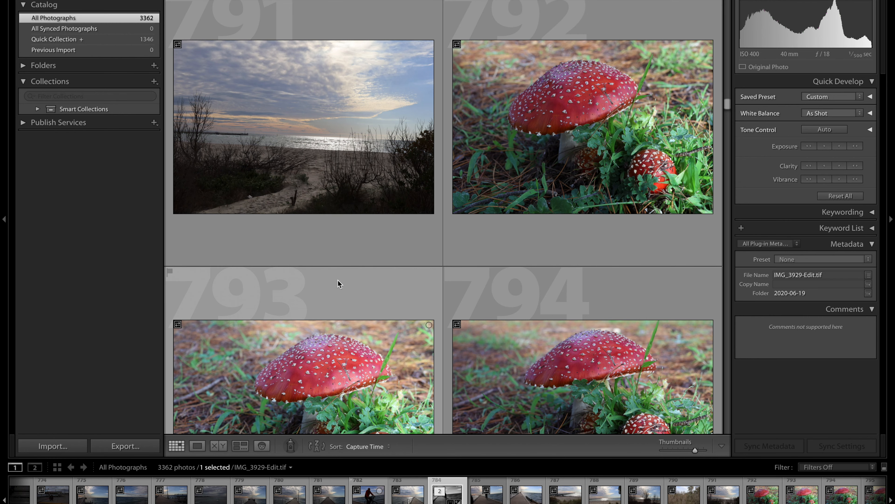
pyautogui.scroll(-5, 337, 281)
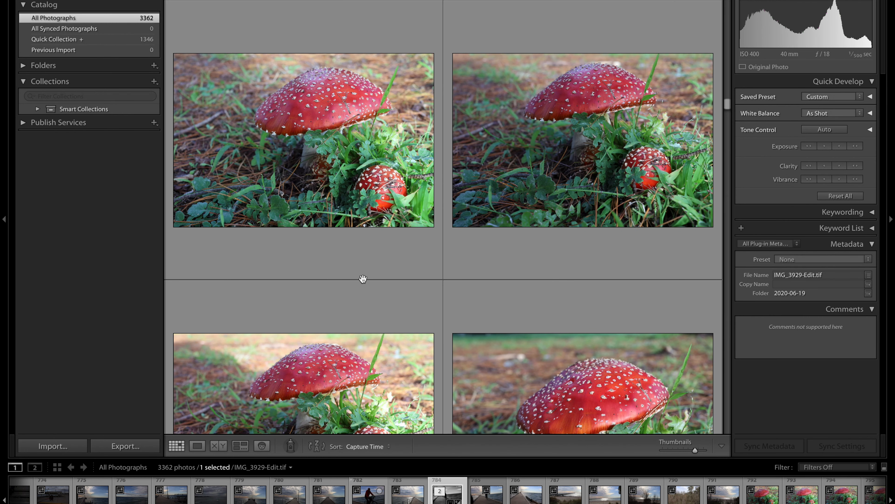
pyautogui.scroll(-3, 363, 278)
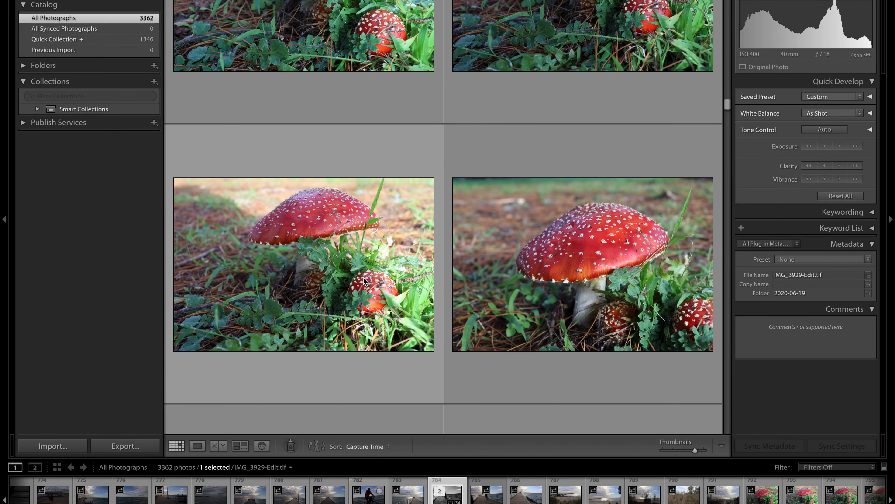
pyautogui.scroll(3, 365, 160)
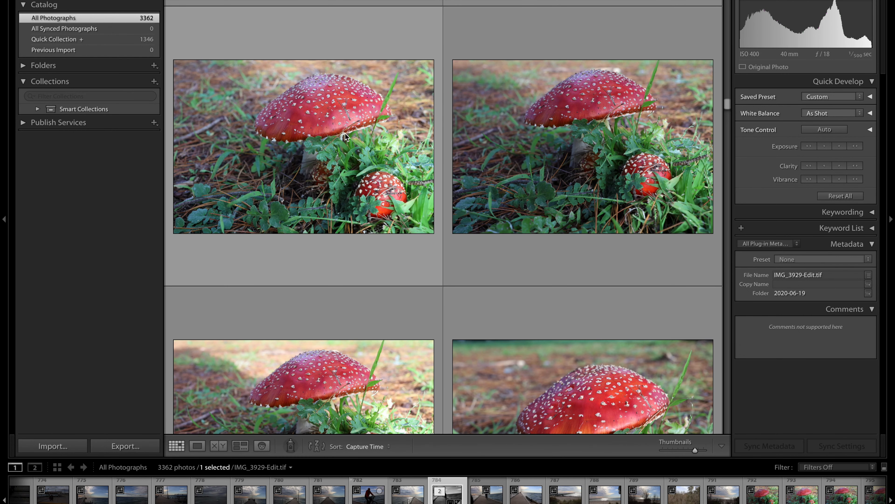
pyautogui.scroll(-3, 527, 216)
pyautogui.scroll(-1, 528, 216)
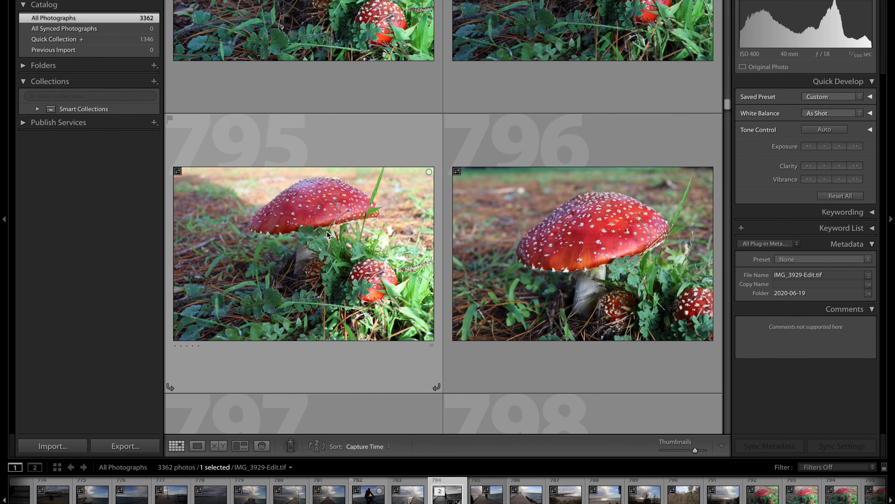
pyautogui.scroll(-7, 327, 231)
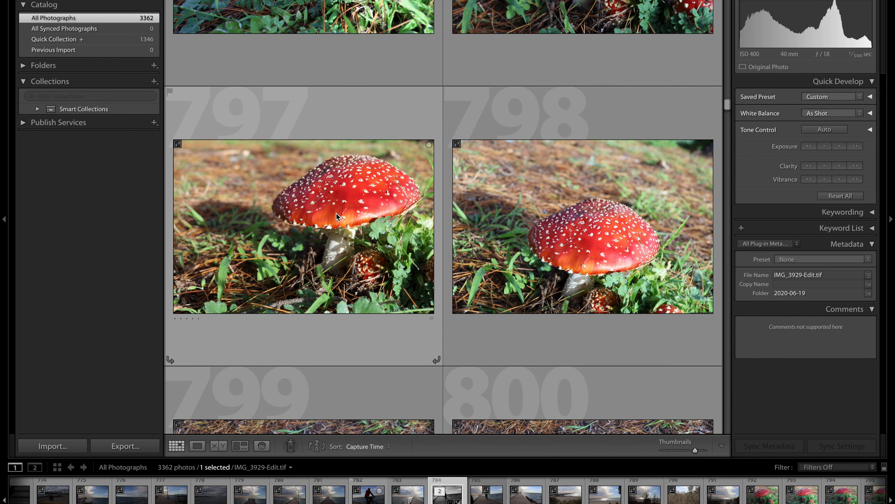
pyautogui.scroll(-4, 337, 216)
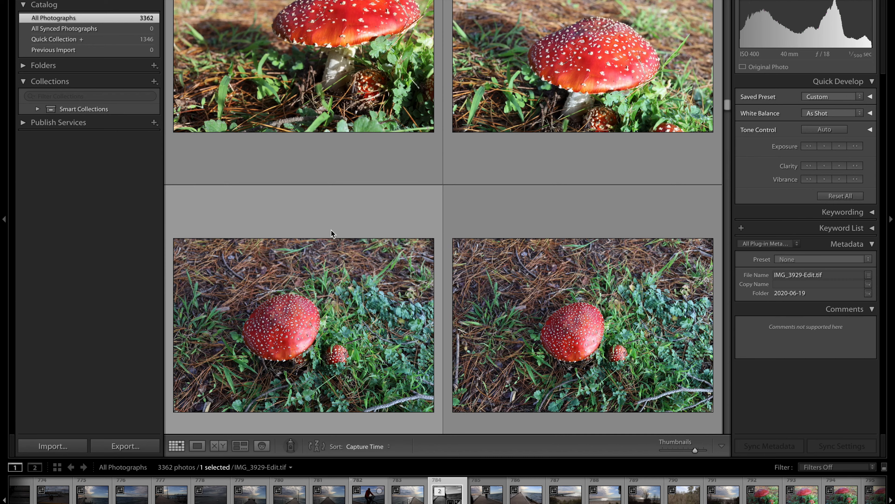
pyautogui.scroll(-3, 352, 233)
pyautogui.scroll(-6, 391, 227)
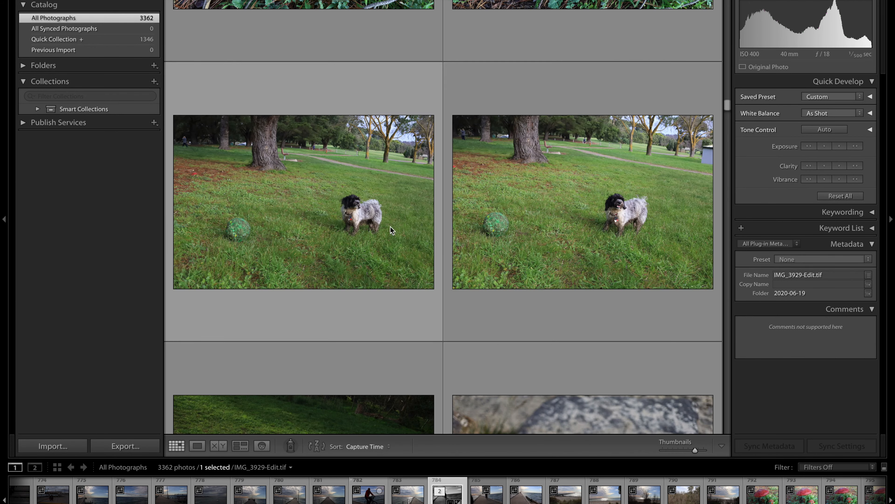
pyautogui.scroll(5, 500, 216)
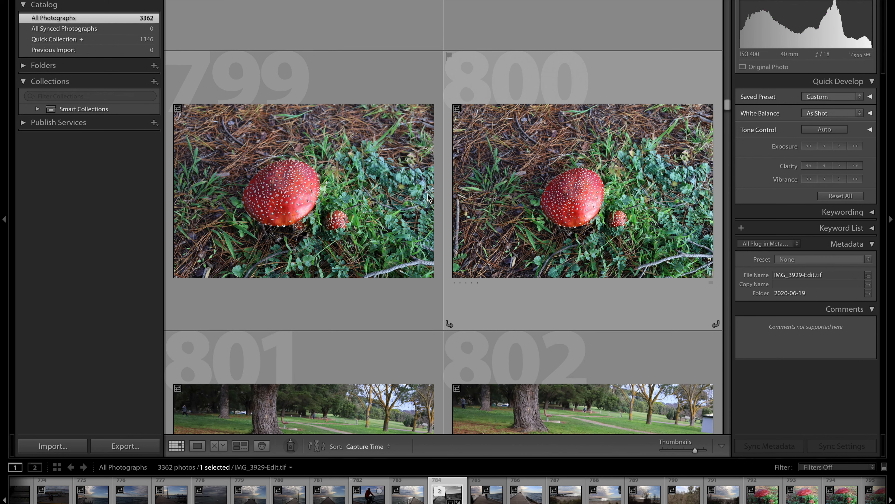
pyautogui.scroll(3, 383, 197)
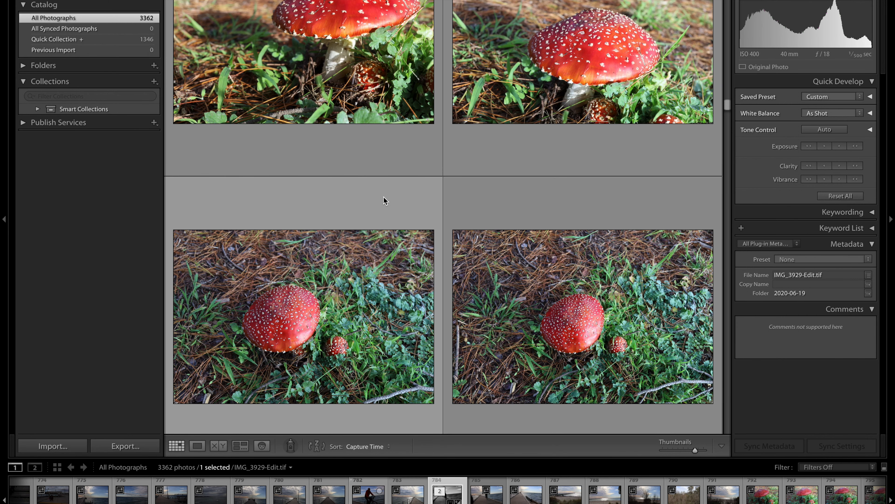
pyautogui.scroll(5, 383, 197)
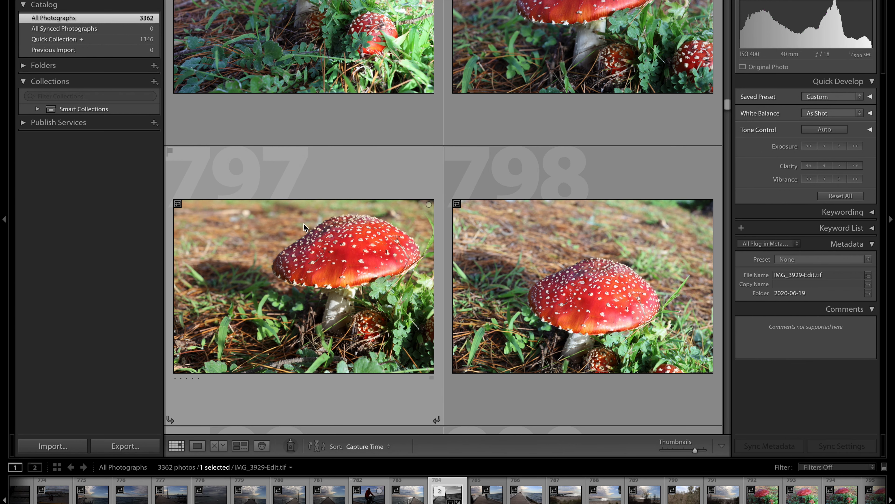
pyautogui.scroll(1, 353, 224)
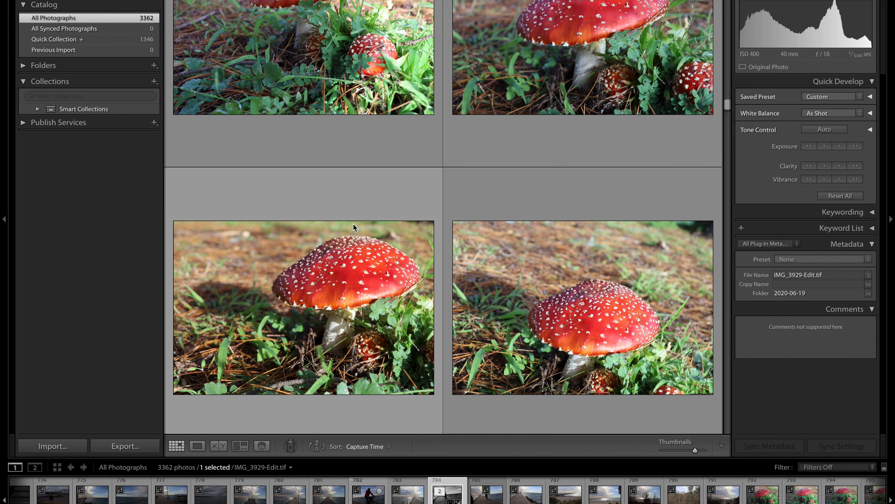
pyautogui.scroll(-5, 354, 224)
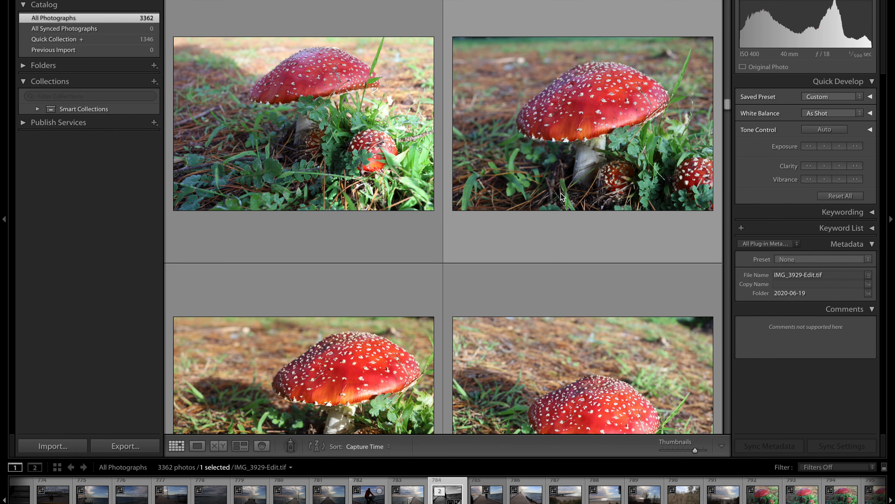
pyautogui.scroll(3, 567, 172)
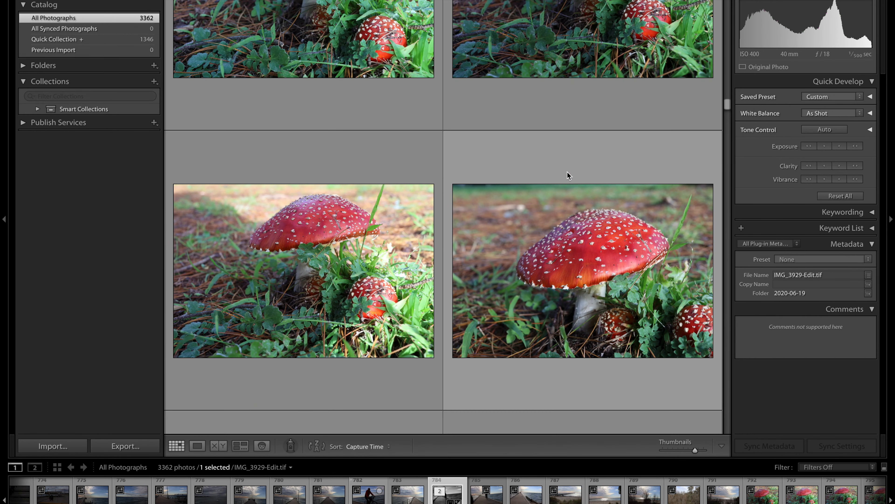
pyautogui.scroll(-2, 566, 172)
pyautogui.scroll(-1, 288, 267)
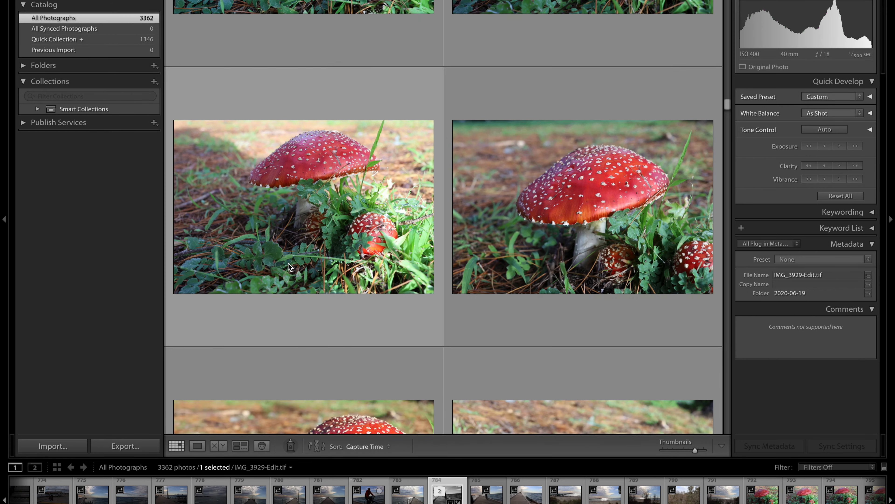
pyautogui.scroll(3, 559, 211)
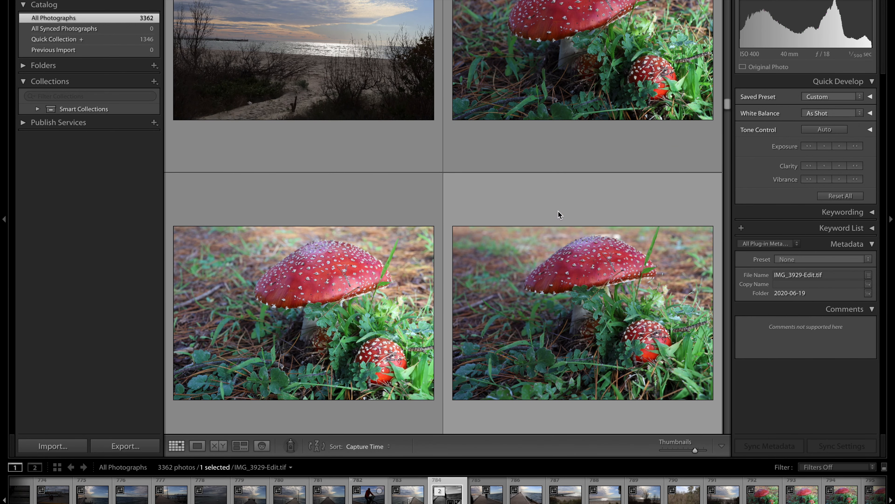
pyautogui.scroll(2, 558, 212)
pyautogui.scroll(1, 558, 212)
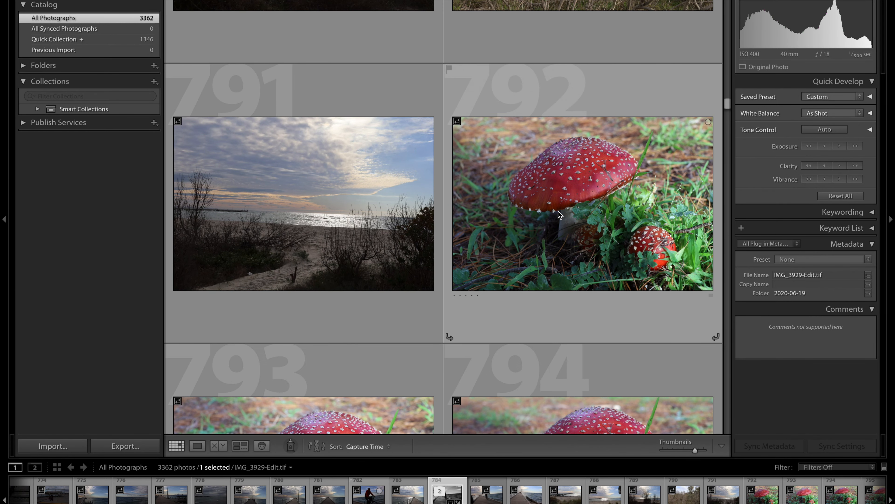
pyautogui.scroll(-15, 559, 211)
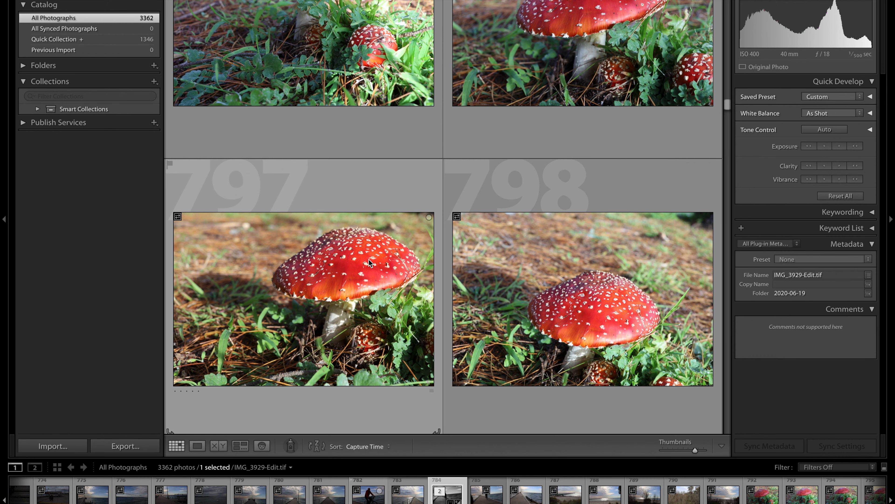
# Send mushroom photo 797 to Silver Efex Pro 2 as a copy with Lightroom adjustments.
pyautogui.click(279, 265)
pyautogui.rightClick(272, 265)
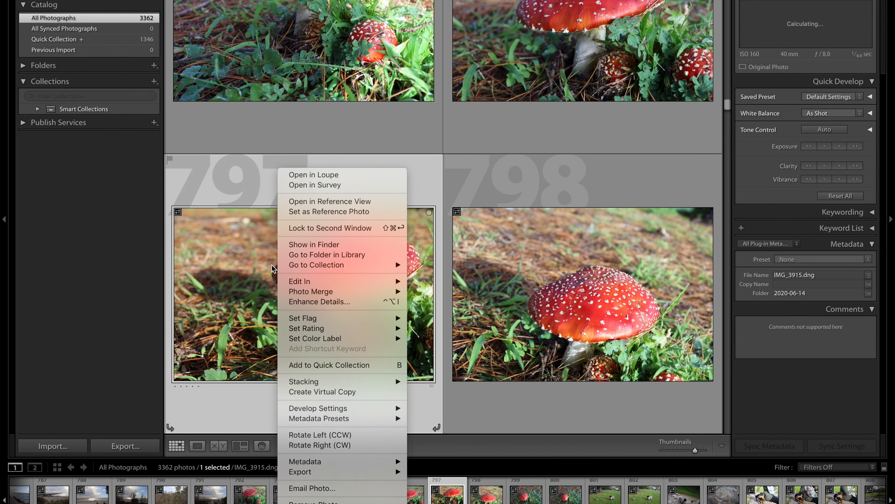
pyautogui.moveTo(290, 283)
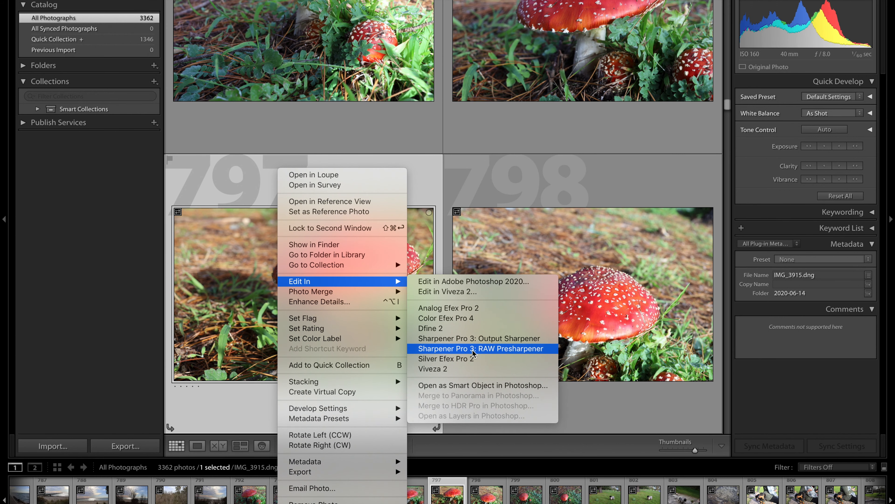
pyautogui.click(474, 360)
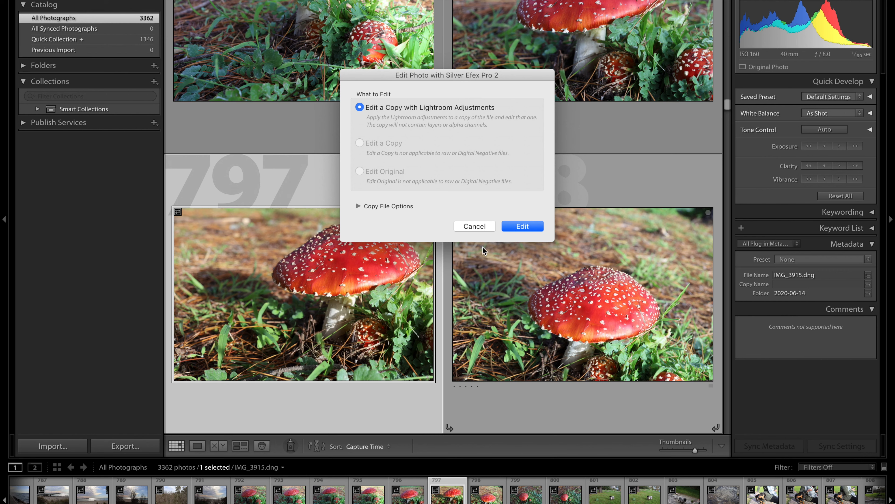
pyautogui.click(534, 226)
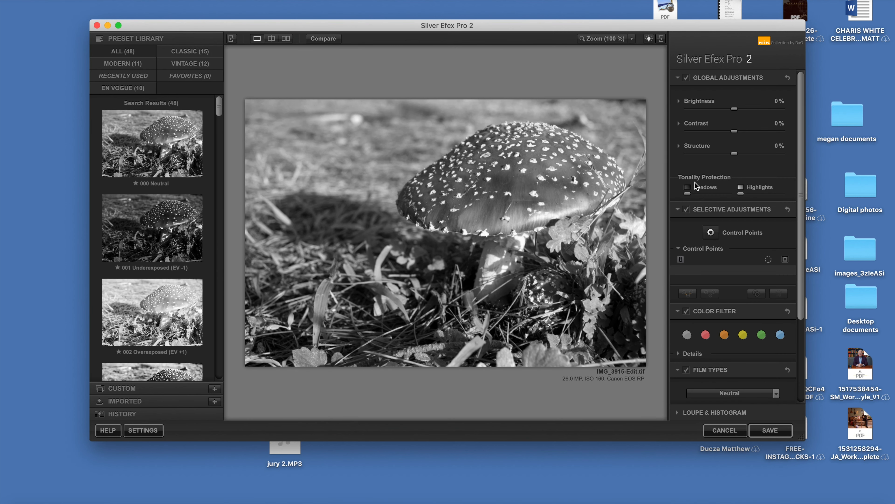
# Compare the red, orange, yellow, green and blue colour filters on the mushroom photo and apply the green one.
pyautogui.scroll(-3, 702, 183)
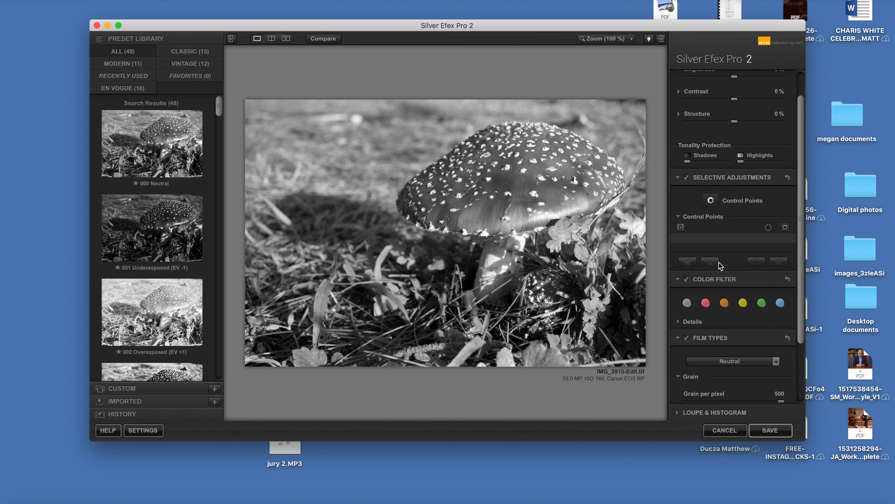
pyautogui.click(707, 304)
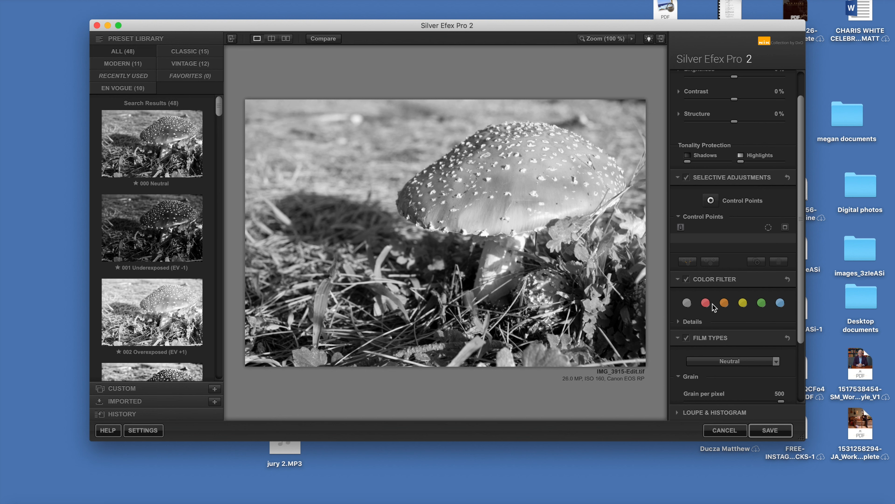
pyautogui.click(724, 303)
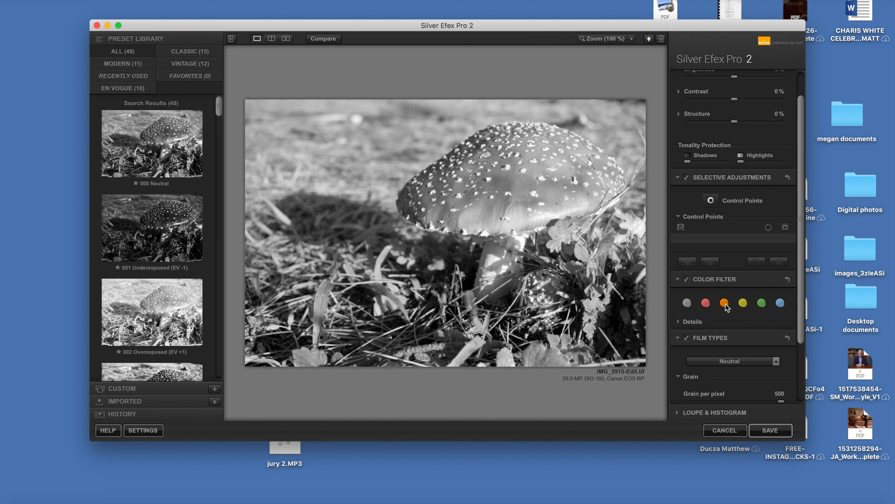
pyautogui.click(743, 304)
pyautogui.click(762, 304)
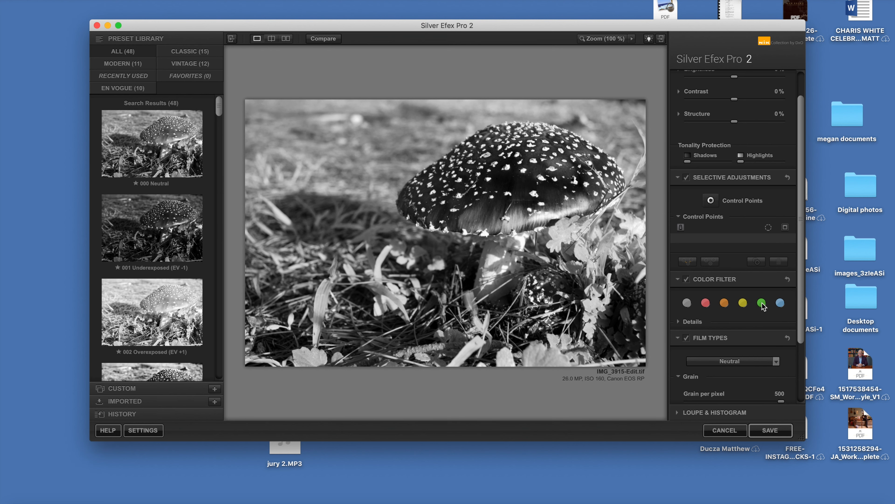
pyautogui.click(780, 305)
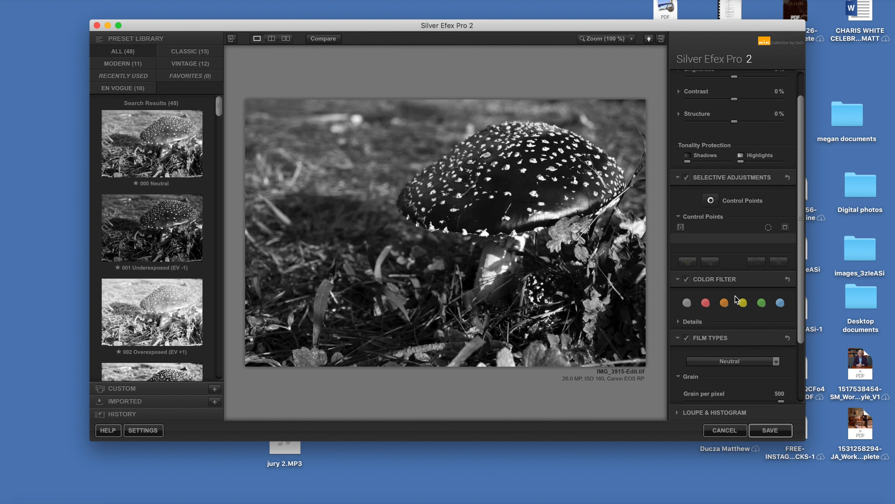
pyautogui.click(762, 303)
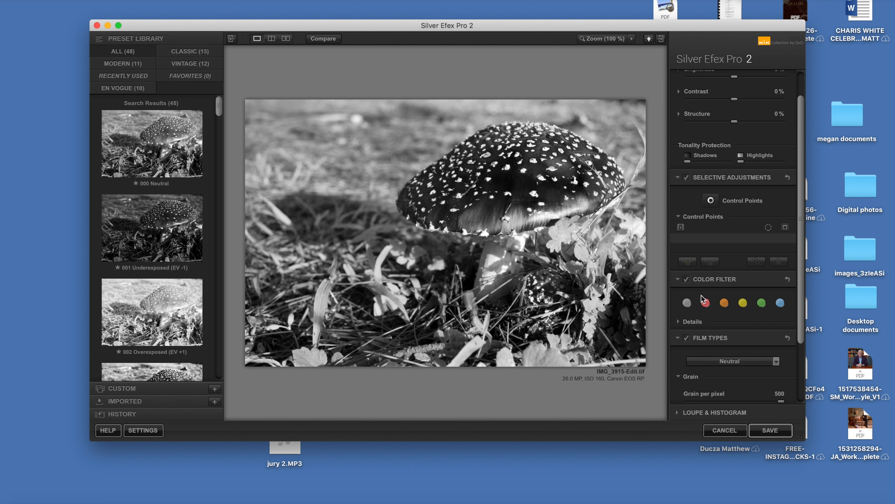
# Try the Kodak 100 TMAX Pro film type on the photo, and settle on Kodak Plus-X 125PX Pro.
pyautogui.scroll(-4, 726, 300)
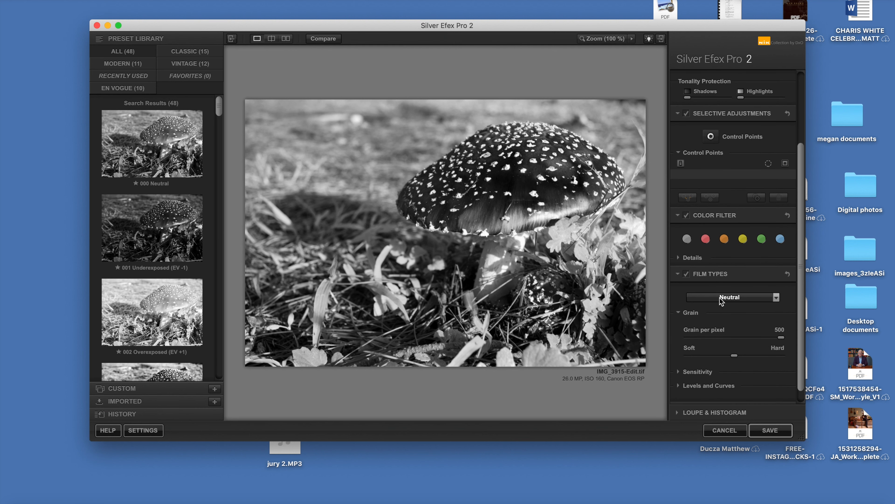
pyautogui.click(720, 300)
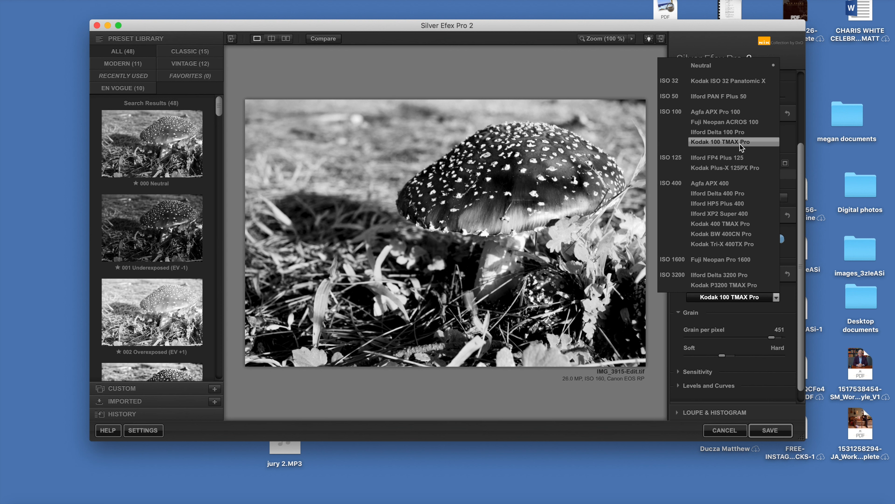
pyautogui.click(740, 144)
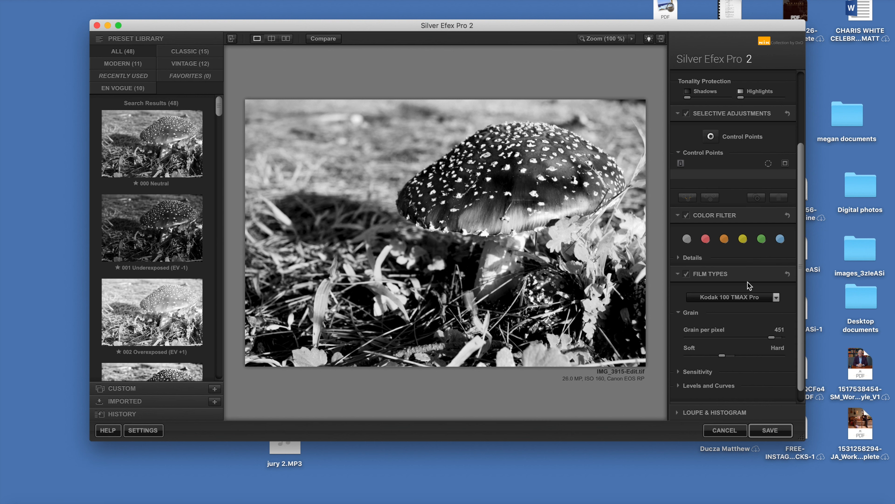
pyautogui.click(746, 297)
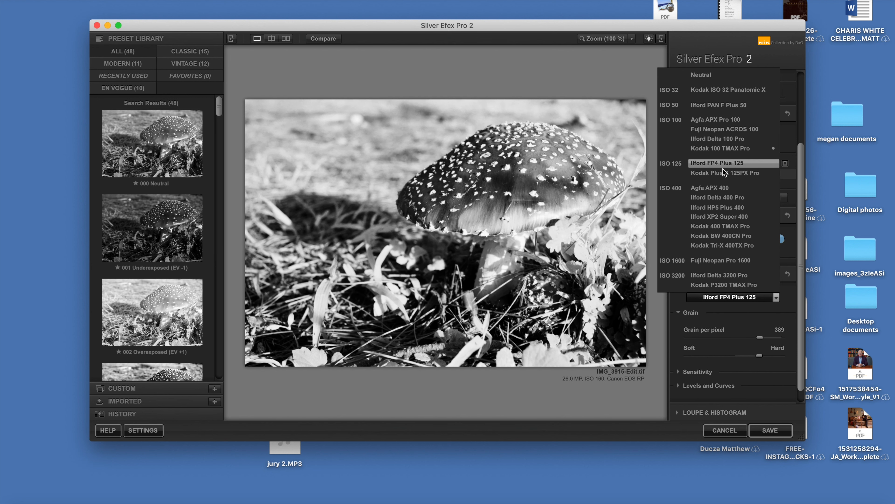
pyautogui.click(722, 172)
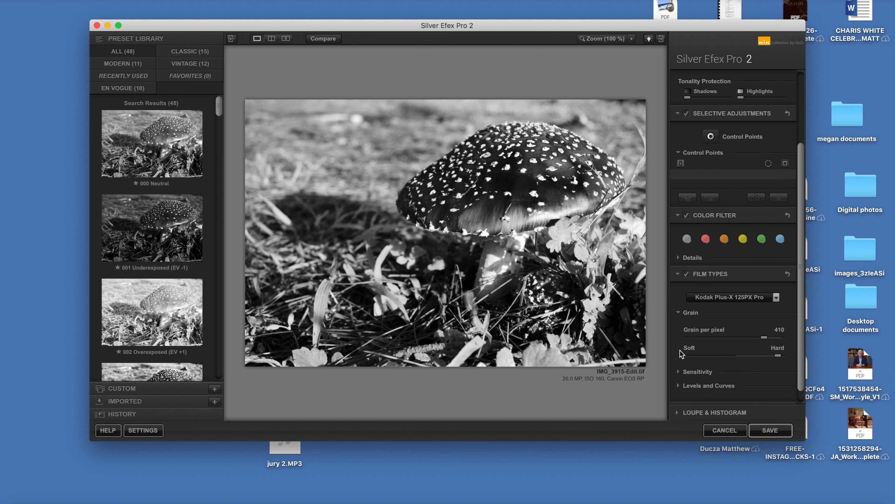
# Save the black-and-white conversion back to Lightroom and open IMG_3915-Edit.tif for developing.
pyautogui.click(769, 433)
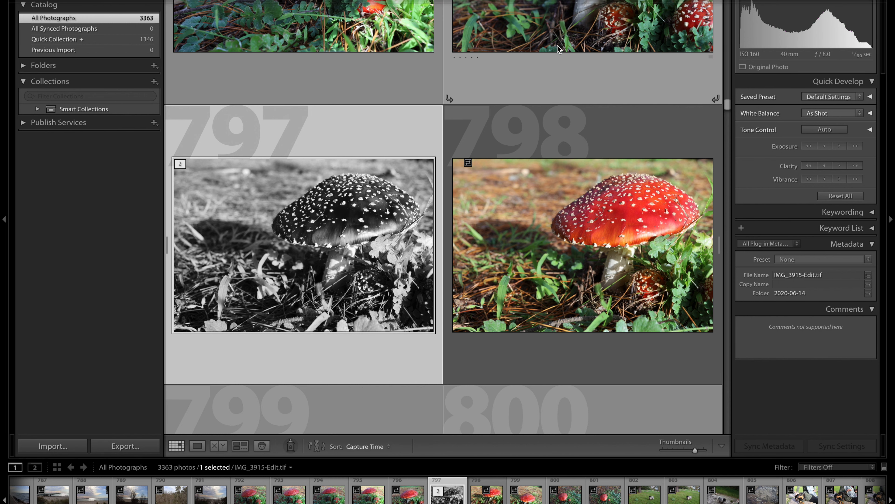
pyautogui.moveTo(564, 1)
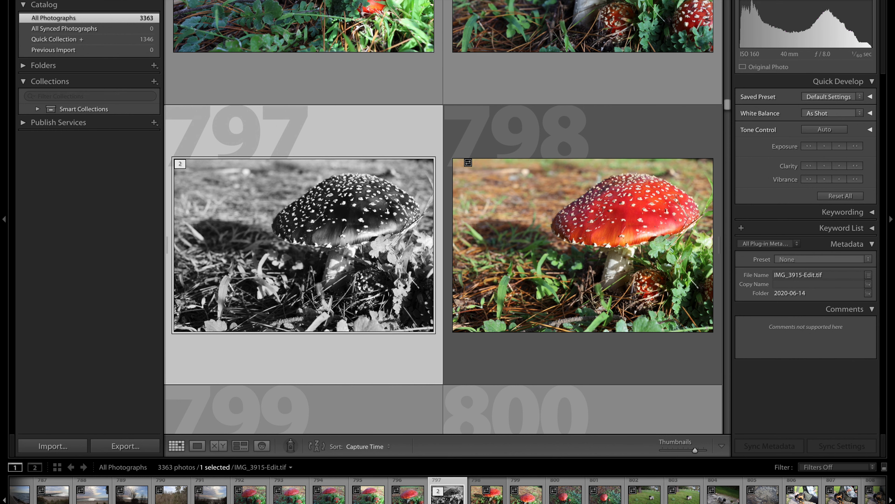
pyautogui.press('d')
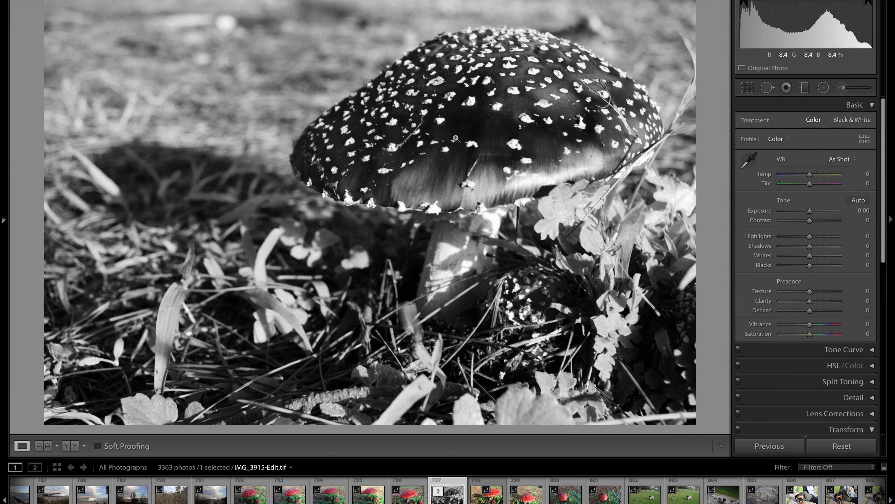
# Brush Clarity 100 over the mushroom cap with the Adjustment Brush at size 45.
pyautogui.press('k')
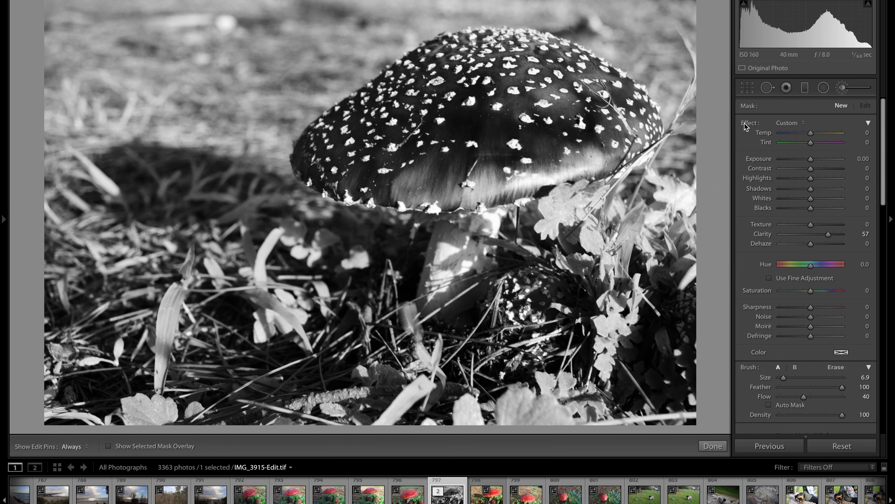
pyautogui.doubleClick(811, 235)
pyautogui.moveTo(810, 234); pyautogui.dragTo(844, 234)
pyautogui.moveTo(783, 378); pyautogui.dragTo(795, 385)
pyautogui.moveTo(791, 378); pyautogui.dragTo(809, 381)
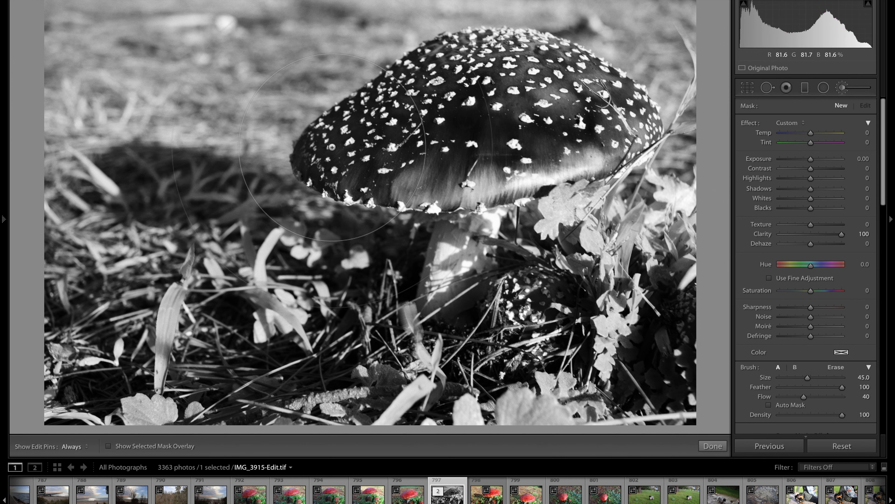
pyautogui.press('h')
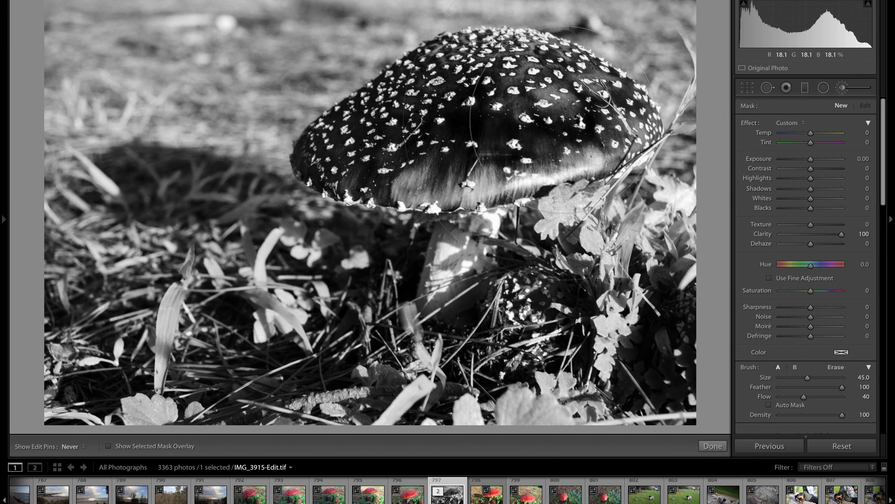
pyautogui.press('h')
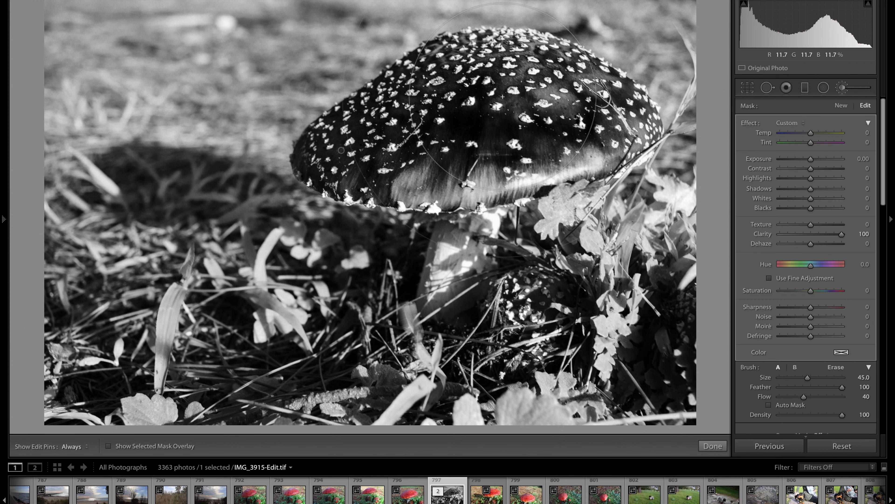
# Set the Texture of the mushroom cap's brush mask to 36.
pyautogui.moveTo(815, 226)
pyautogui.mouseDown()
pyautogui.moveTo(859, 228)
pyautogui.moveTo(739, 225)
pyautogui.moveTo(876, 225)
pyautogui.mouseUp()
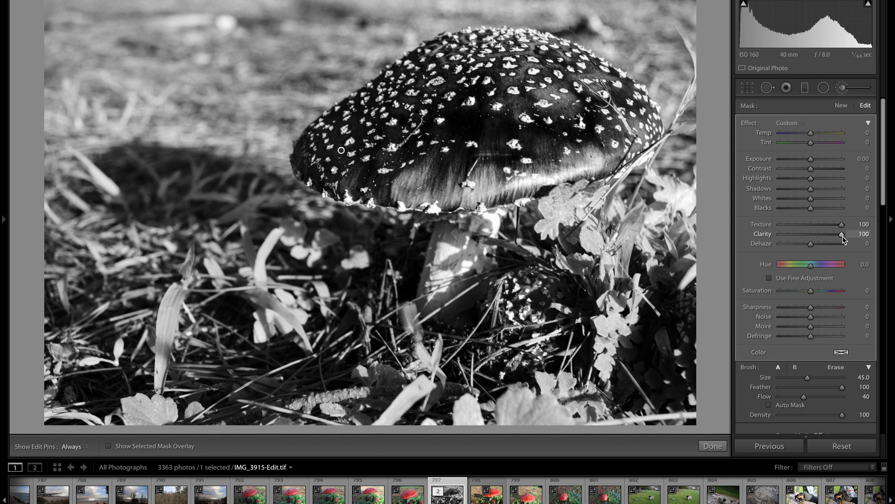
pyautogui.moveTo(831, 242)
pyautogui.mouseDown()
pyautogui.moveTo(865, 242)
pyautogui.moveTo(808, 226)
pyautogui.moveTo(823, 228)
pyautogui.mouseUp()
pyautogui.scroll(-4, 758, 210)
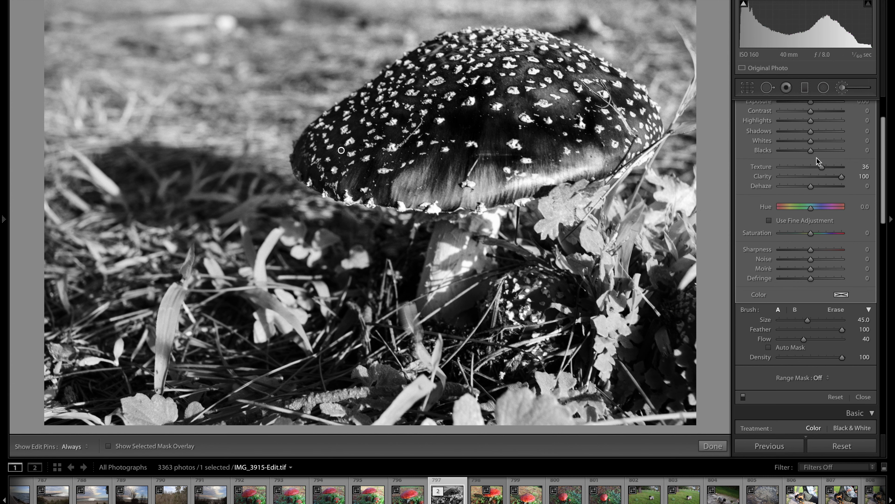
pyautogui.scroll(4, 817, 157)
pyautogui.scroll(-1, 809, 163)
# Start a new brush mask with the effects reset and Clarity at 100, and paint over the mushroom stem area.
pyautogui.click(842, 106)
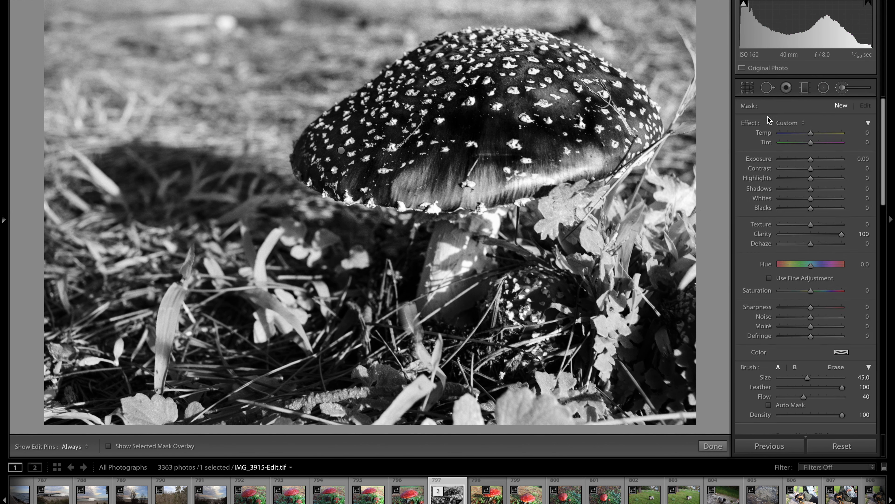
pyautogui.doubleClick(750, 125)
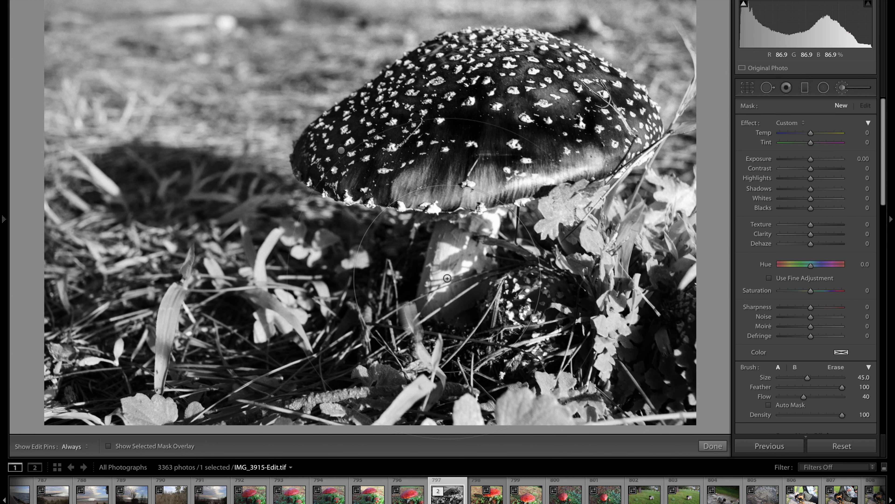
pyautogui.moveTo(811, 234); pyautogui.dragTo(853, 241)
pyautogui.press('h')
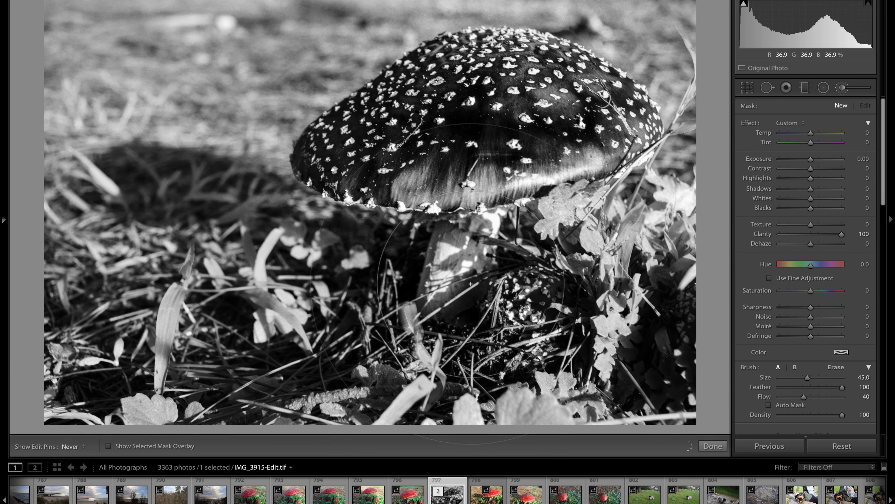
pyautogui.press('h')
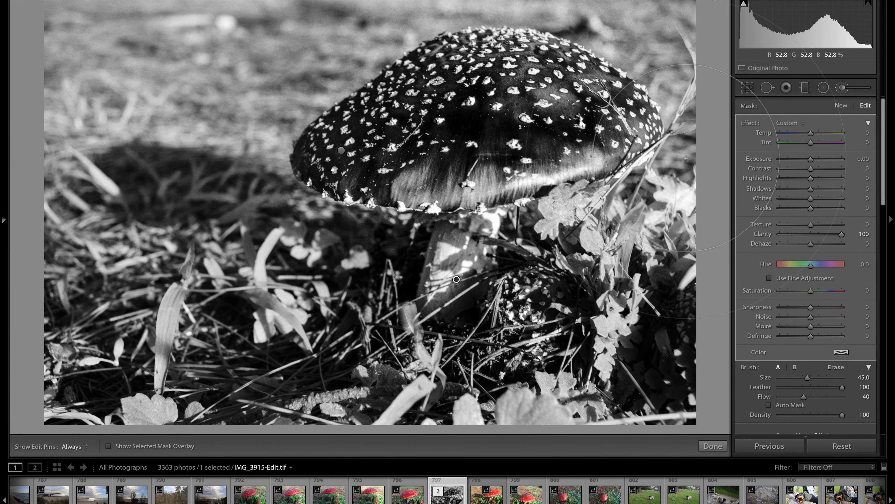
# Set the stem mask's Contrast to 100, Shadows to -100 and Blacks to 5.
pyautogui.moveTo(811, 170); pyautogui.dragTo(861, 176)
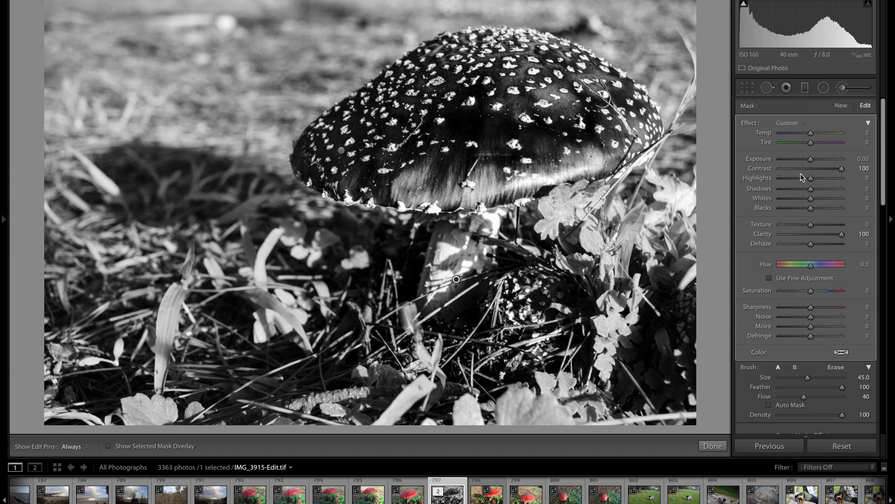
pyautogui.moveTo(811, 189); pyautogui.dragTo(751, 191)
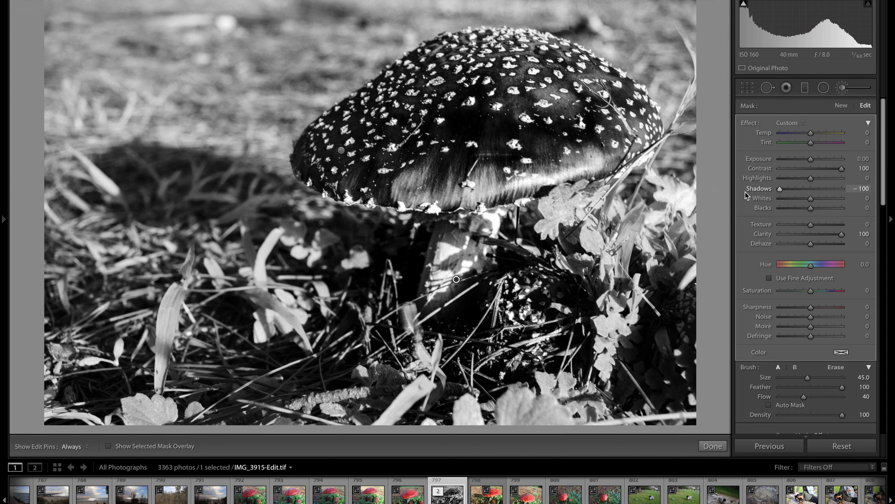
pyautogui.moveTo(812, 210)
pyautogui.mouseDown()
pyautogui.moveTo(792, 209)
pyautogui.moveTo(813, 211)
pyautogui.mouseUp()
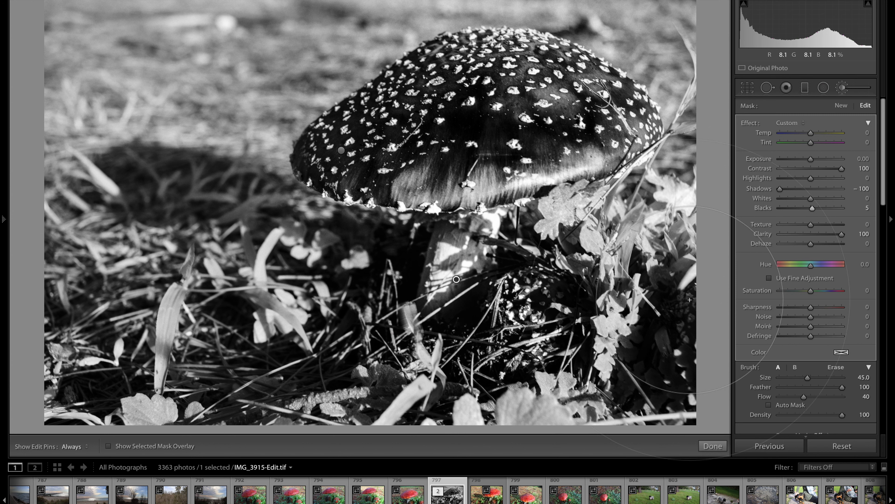
# Darken the shaded parts of the mushroom stem with a new brush mask at size 7.2, Blacks -95 and Clarity 100.
pyautogui.click(841, 106)
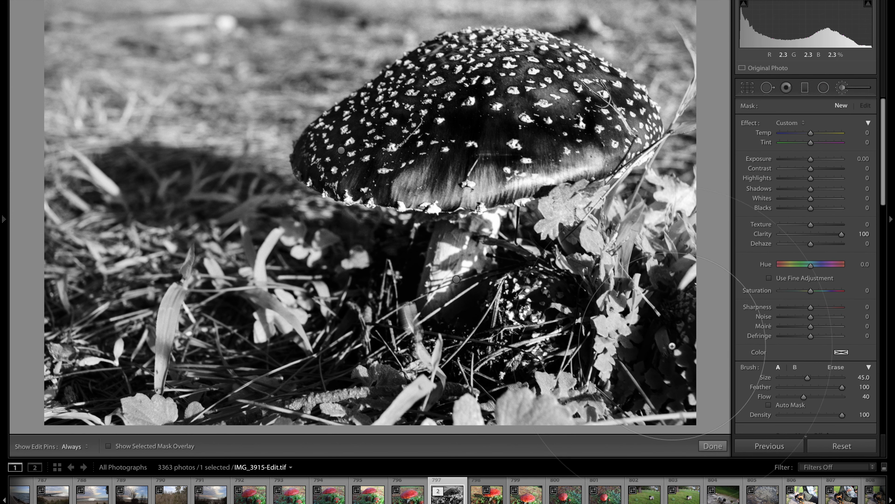
pyautogui.moveTo(809, 377); pyautogui.dragTo(787, 378)
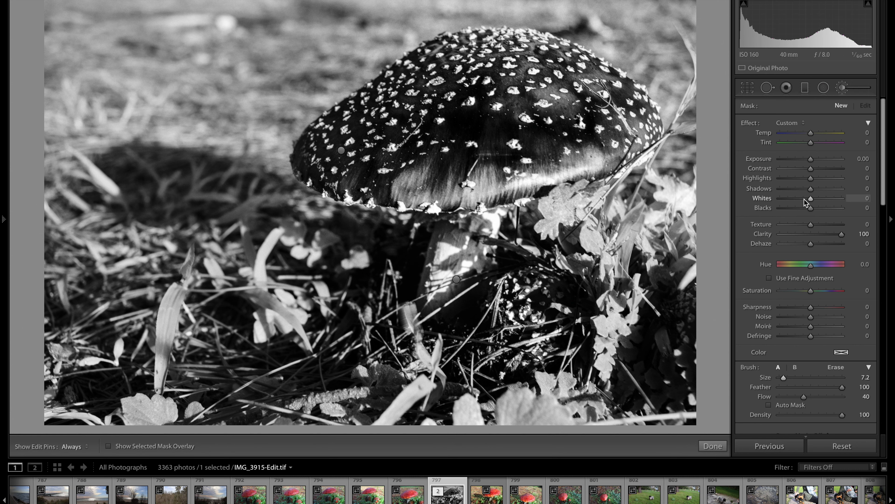
pyautogui.moveTo(813, 209); pyautogui.dragTo(782, 210)
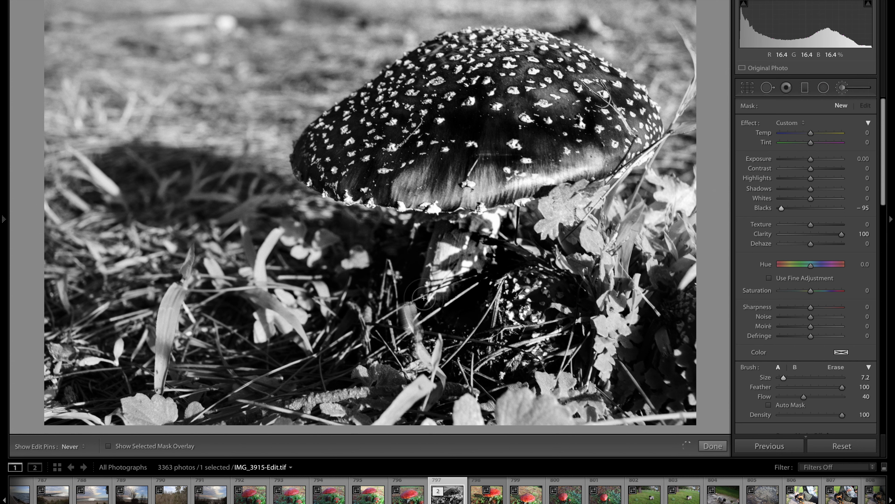
pyautogui.moveTo(427, 288)
pyautogui.mouseDown()
pyautogui.moveTo(440, 257)
pyautogui.moveTo(459, 259)
pyautogui.mouseUp()
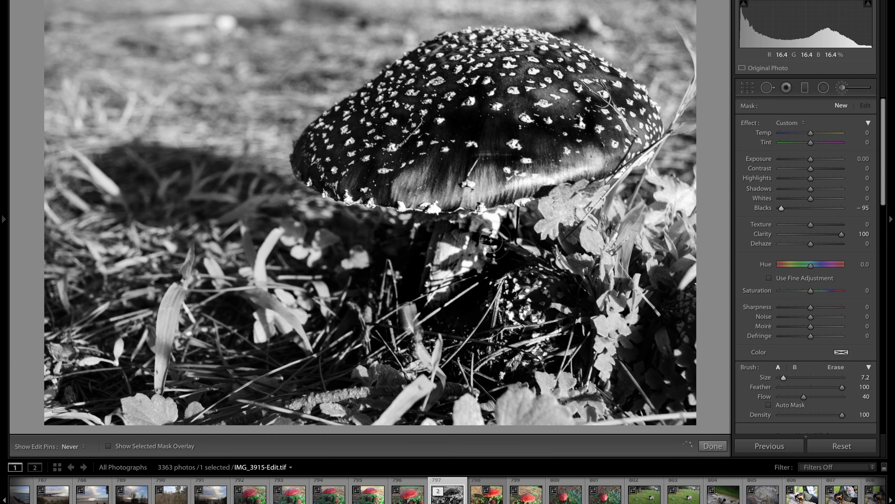
pyautogui.moveTo(426, 296); pyautogui.dragTo(430, 294)
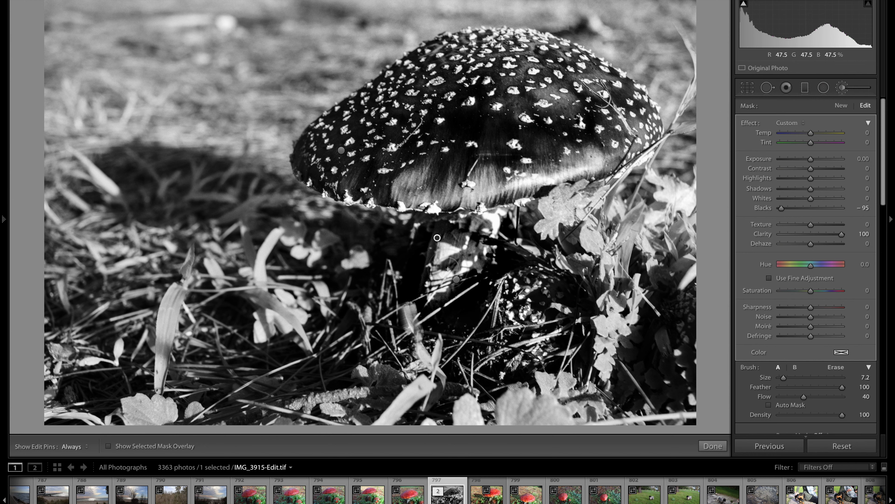
pyautogui.press('h')
# Brighten the white spots on the mushroom cap with a new brush mask at size 20.5 and Highlights 96.
pyautogui.click(838, 106)
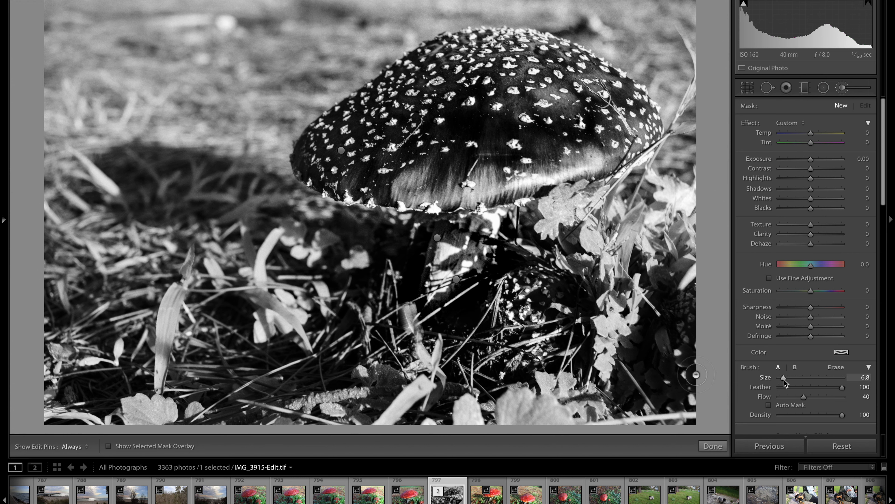
pyautogui.moveTo(787, 382); pyautogui.dragTo(792, 383)
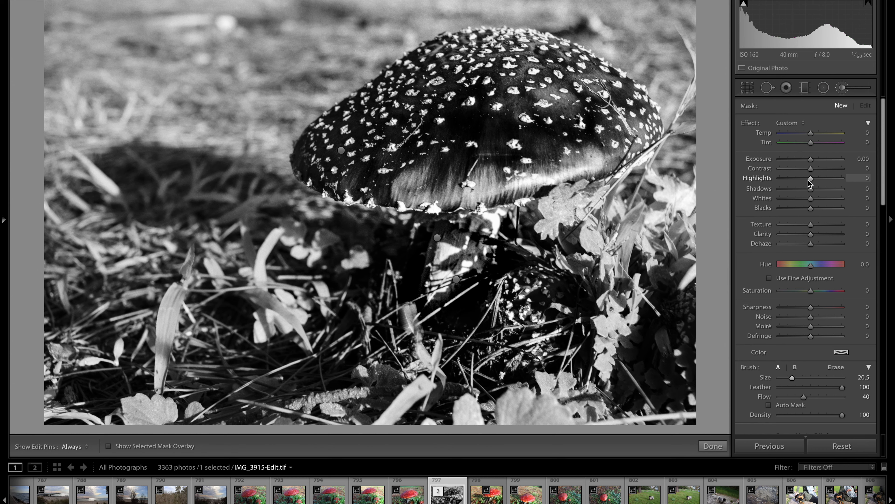
pyautogui.press('h')
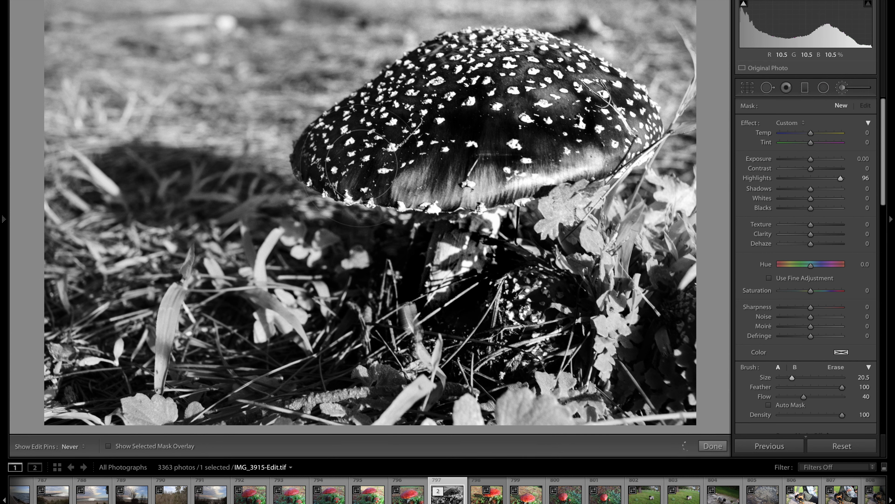
pyautogui.moveTo(328, 167); pyautogui.dragTo(440, 73)
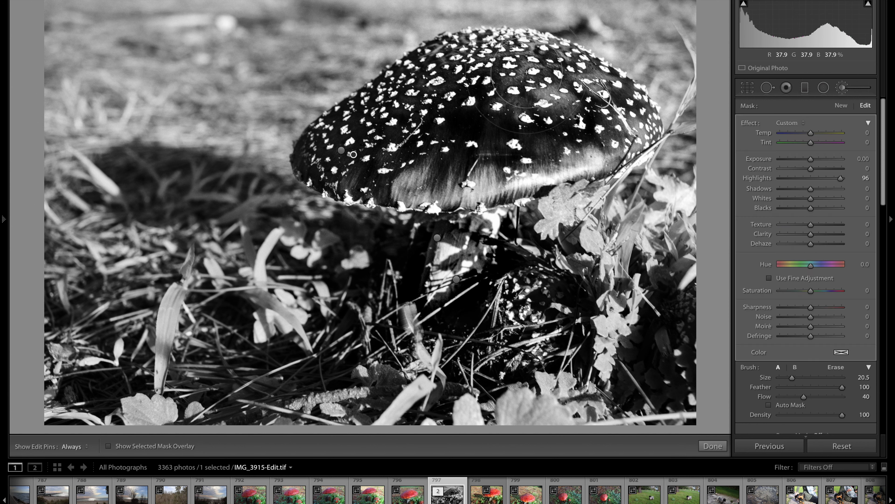
pyautogui.moveTo(811, 244)
pyautogui.mouseDown()
pyautogui.moveTo(863, 244)
pyautogui.moveTo(811, 250)
pyautogui.mouseUp()
# Paint another Highlights 96 brush mask across the mushroom cap, set its Dehaze to 100, and check the result with the edit pins hidden.
pyautogui.click(842, 105)
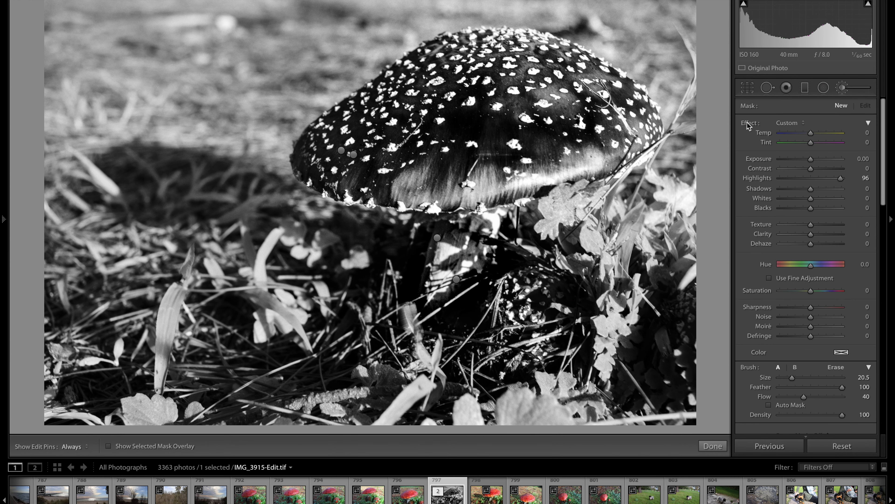
pyautogui.press('h')
pyautogui.moveTo(564, 43)
pyautogui.mouseDown()
pyautogui.moveTo(541, 43)
pyautogui.moveTo(292, 161)
pyautogui.mouseUp()
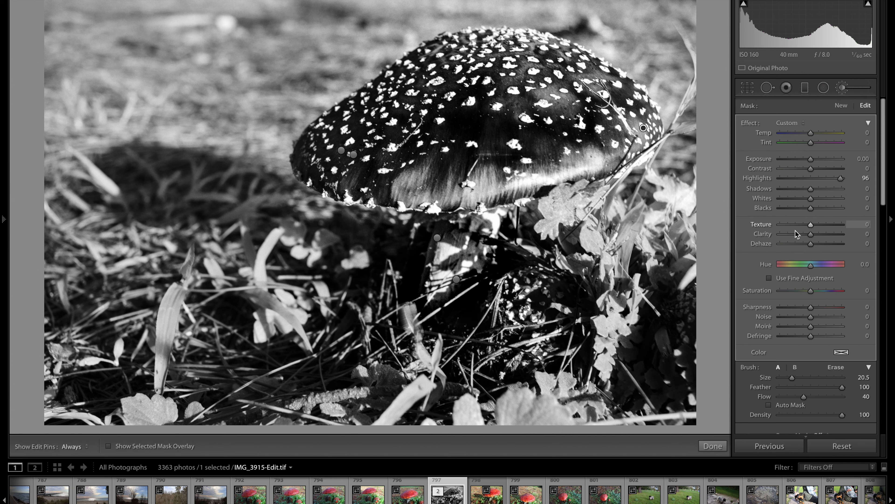
pyautogui.moveTo(812, 245); pyautogui.dragTo(850, 255)
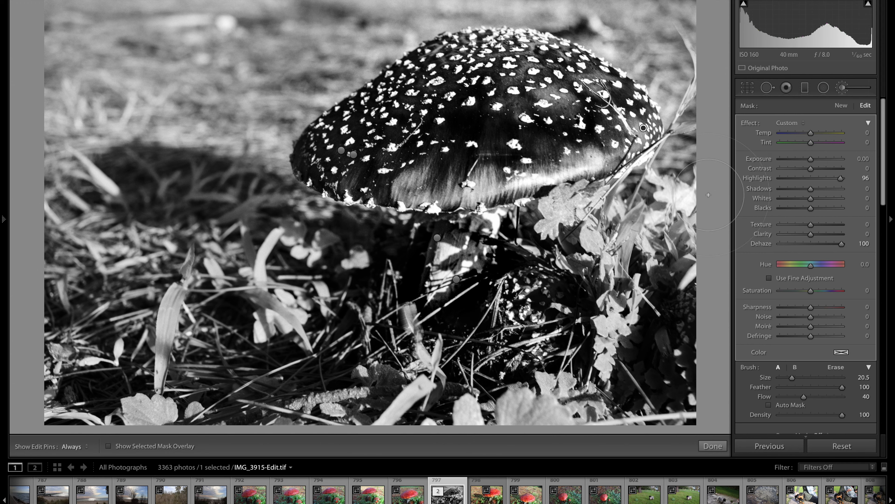
pyautogui.press('h')
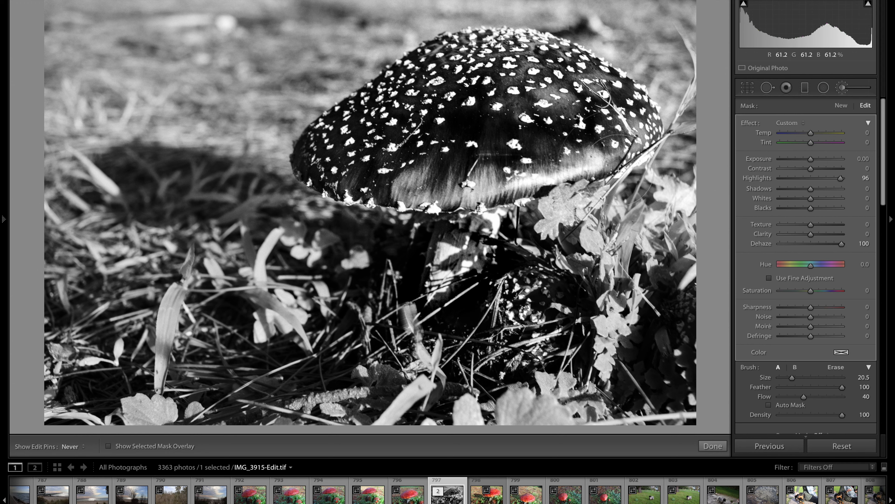
pyautogui.press('h')
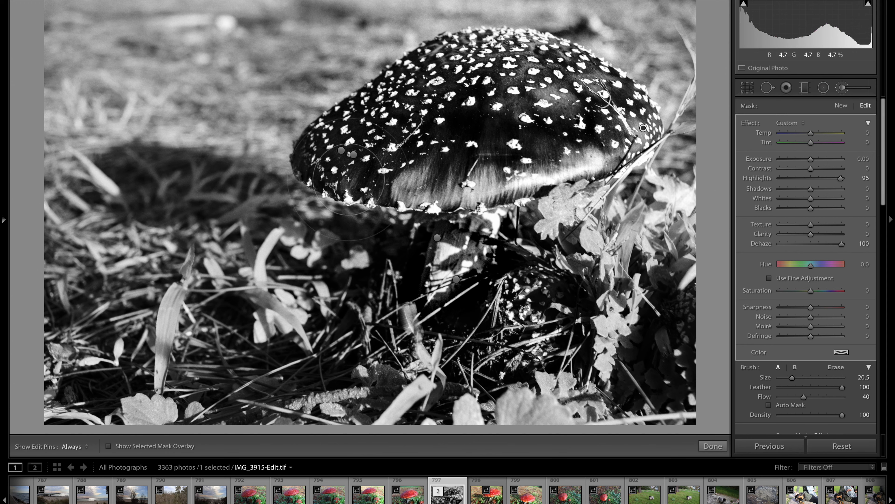
pyautogui.press('h')
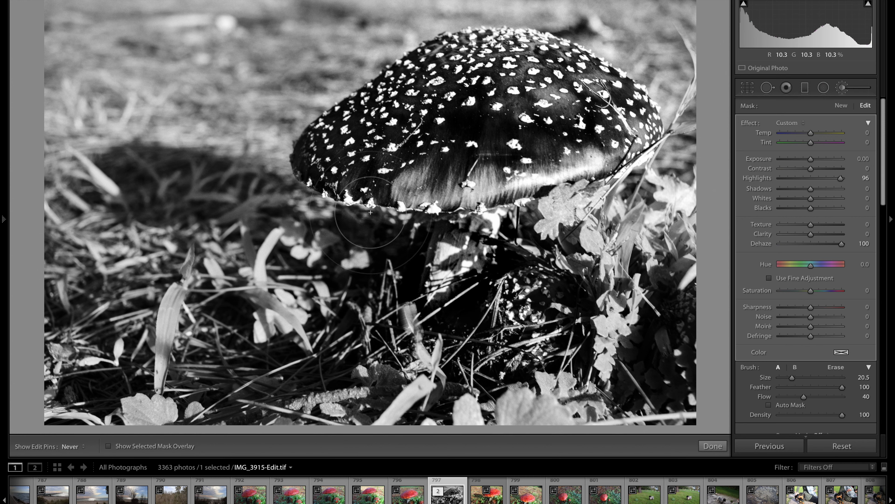
pyautogui.press('h')
pyautogui.press('h')
pyautogui.press('h')
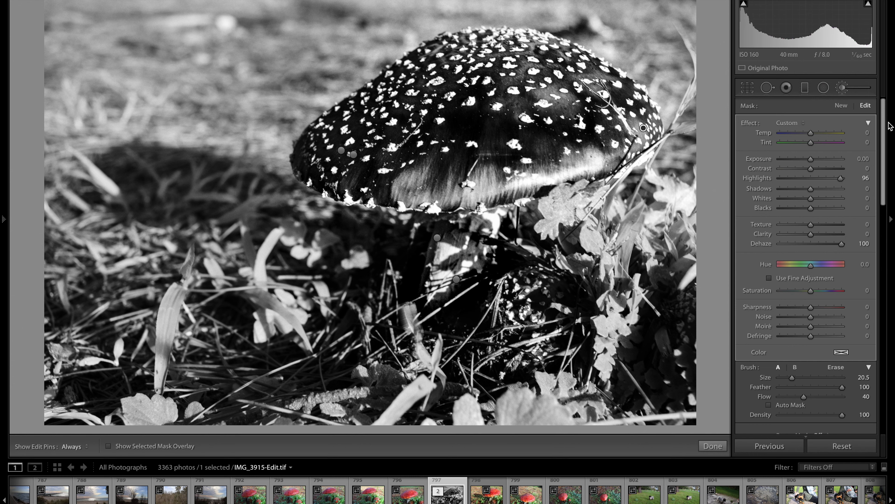
# Paint a new brush mask with Clarity 100 and size 33.2 over the foreground grass and leaves.
pyautogui.click(840, 107)
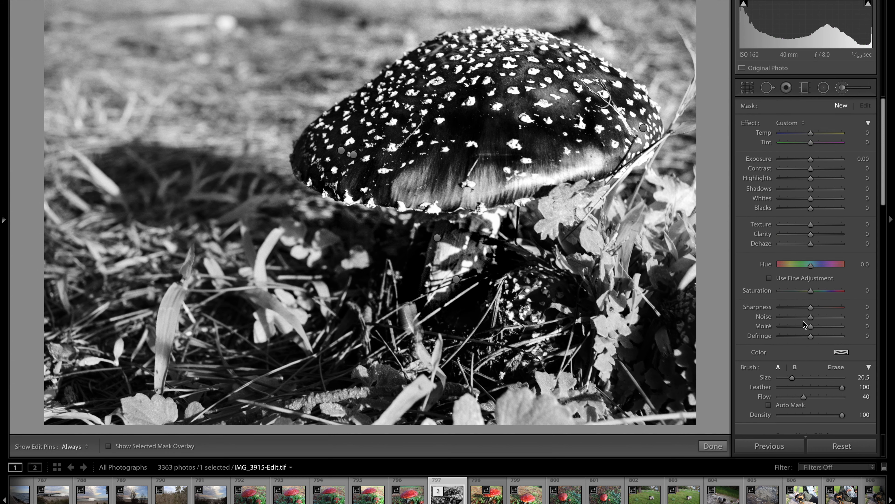
pyautogui.moveTo(811, 234); pyautogui.dragTo(850, 242)
pyautogui.moveTo(794, 378); pyautogui.dragTo(801, 380)
pyautogui.moveTo(132, 340)
pyautogui.mouseDown()
pyautogui.moveTo(321, 355)
pyautogui.moveTo(162, 320)
pyautogui.moveTo(137, 323)
pyautogui.moveTo(254, 326)
pyautogui.moveTo(317, 336)
pyautogui.moveTo(401, 379)
pyautogui.moveTo(409, 357)
pyautogui.moveTo(329, 344)
pyautogui.moveTo(405, 362)
pyautogui.mouseUp()
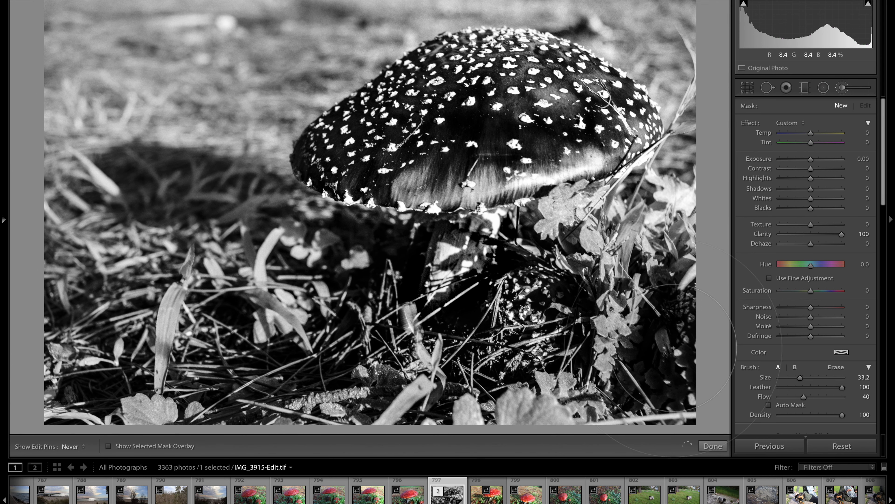
pyautogui.moveTo(282, 308); pyautogui.dragTo(96, 245)
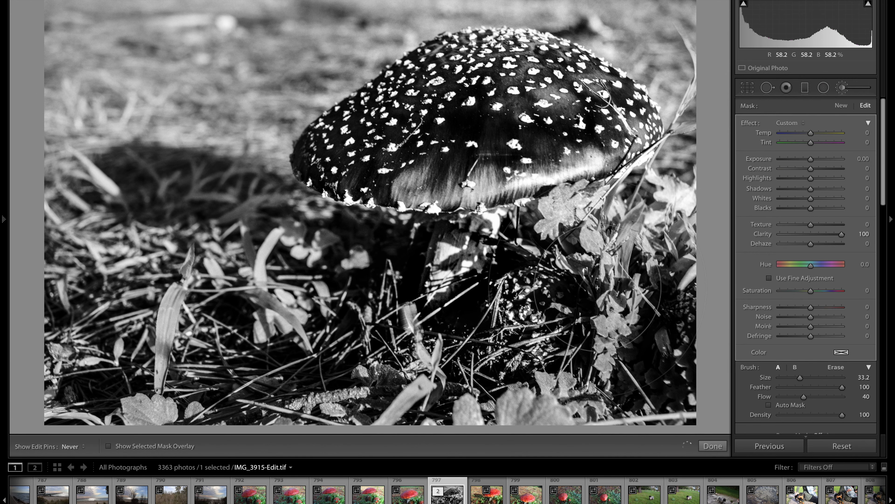
# Set the Contrast of the foreground grass and leaves mask to 100.
pyautogui.press('h')
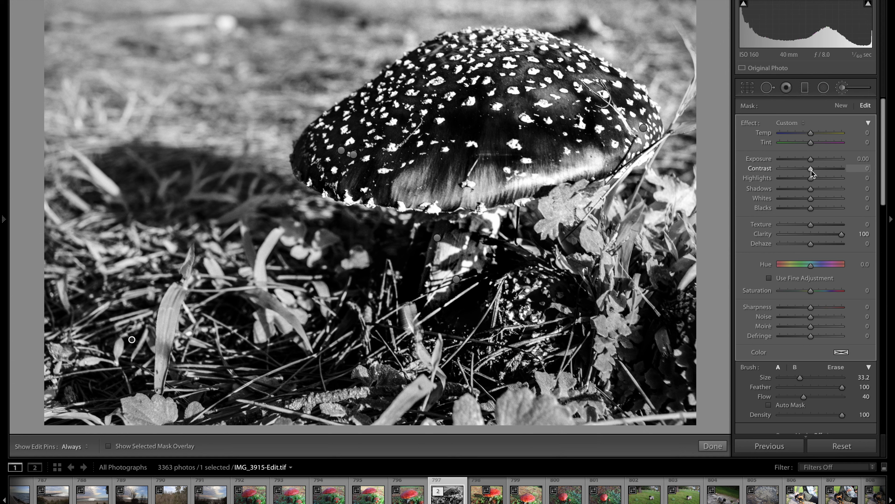
pyautogui.moveTo(823, 171)
pyautogui.mouseDown()
pyautogui.moveTo(875, 182)
pyautogui.moveTo(808, 177)
pyautogui.mouseUp()
pyautogui.moveTo(809, 170); pyautogui.dragTo(831, 173)
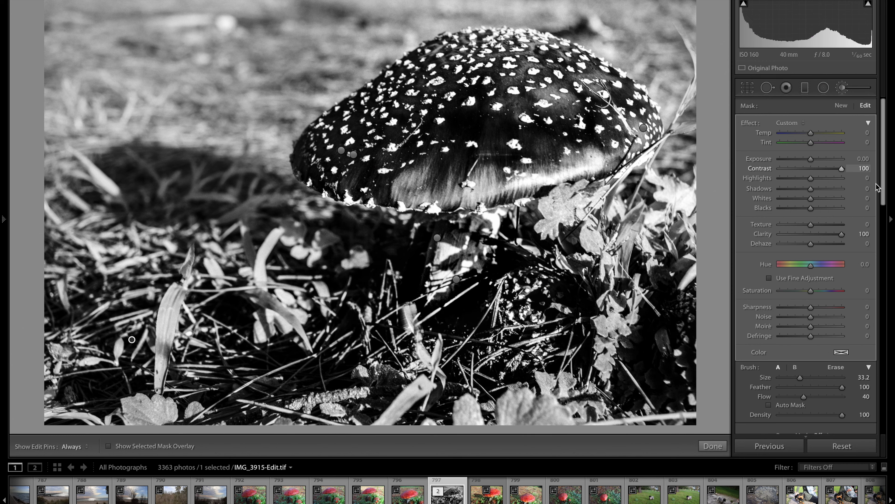
pyautogui.moveTo(837, 180); pyautogui.dragTo(859, 184)
pyautogui.scroll(-3, 792, 218)
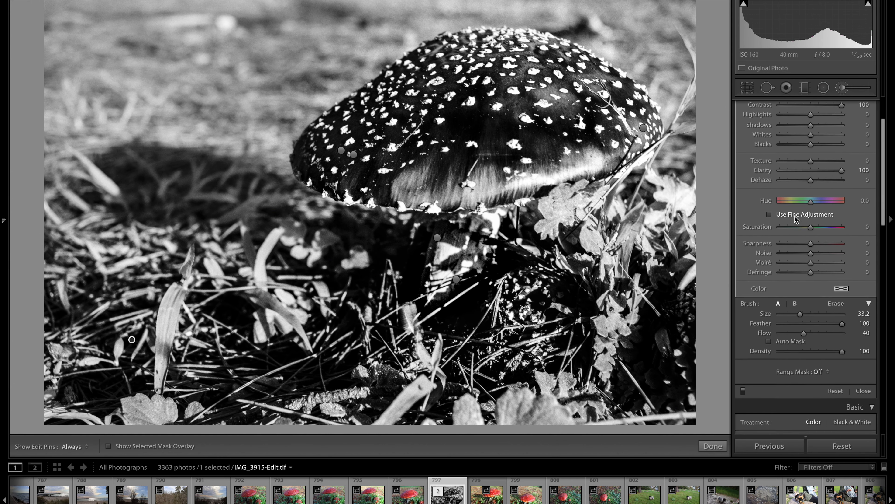
pyautogui.scroll(3, 795, 216)
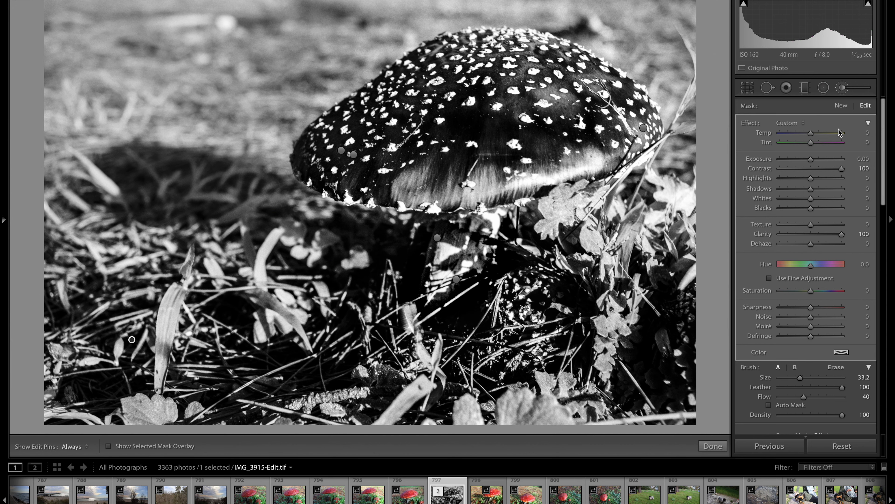
# Darken the blurred background around the mushroom with a new brush mask at size 45.5 and Exposure -2.23.
pyautogui.click(846, 109)
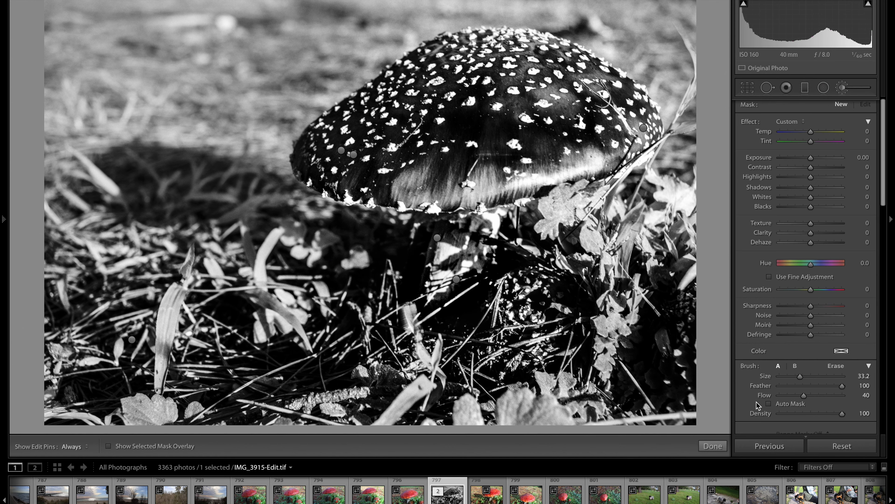
pyautogui.moveTo(801, 377); pyautogui.dragTo(809, 378)
pyautogui.moveTo(811, 160); pyautogui.dragTo(794, 160)
pyautogui.press('h')
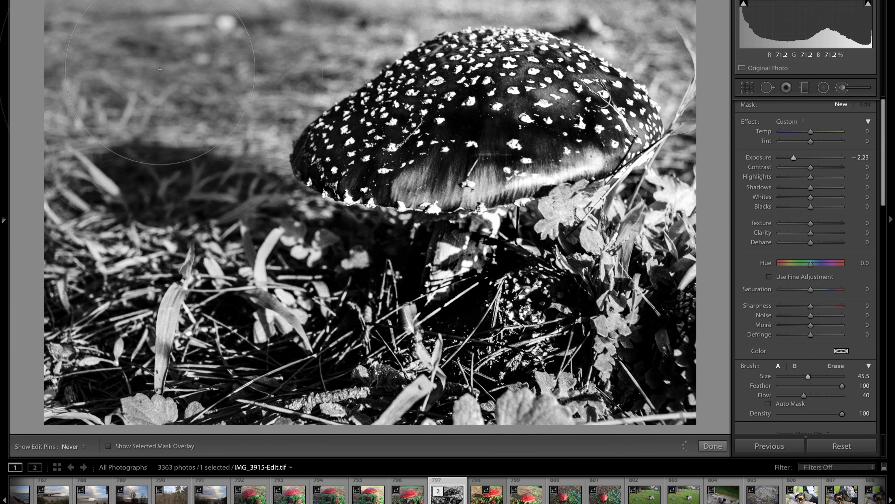
pyautogui.press('h')
pyautogui.moveTo(76, 65); pyautogui.dragTo(81, 61)
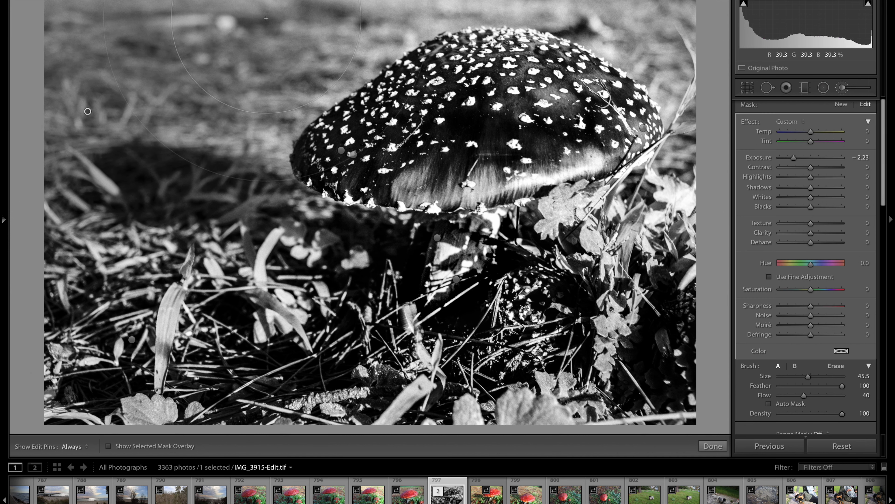
pyautogui.press('h')
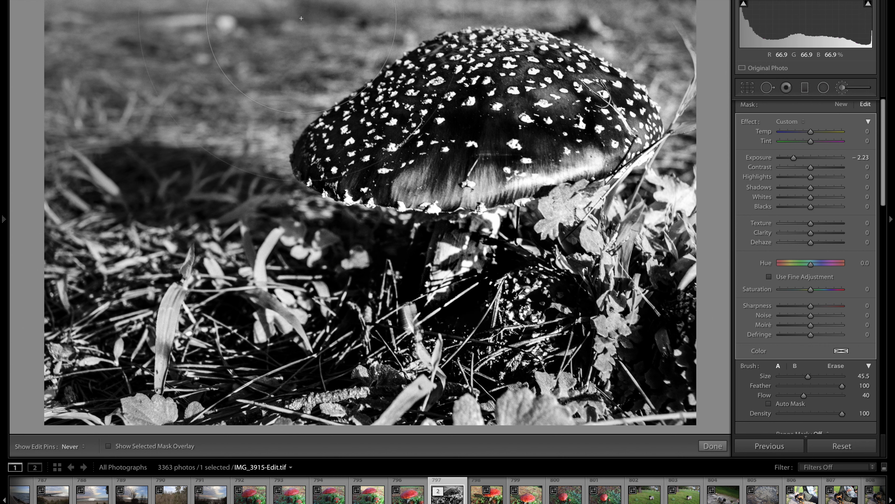
pyautogui.press('h')
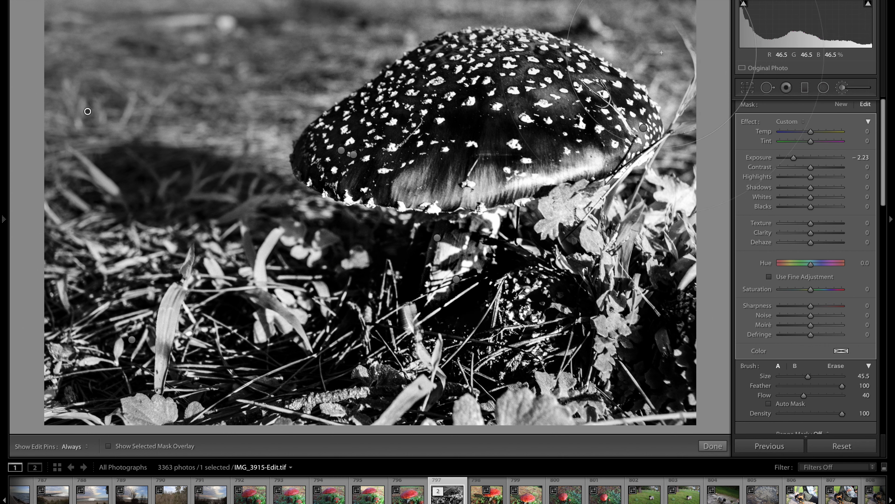
pyautogui.press('h')
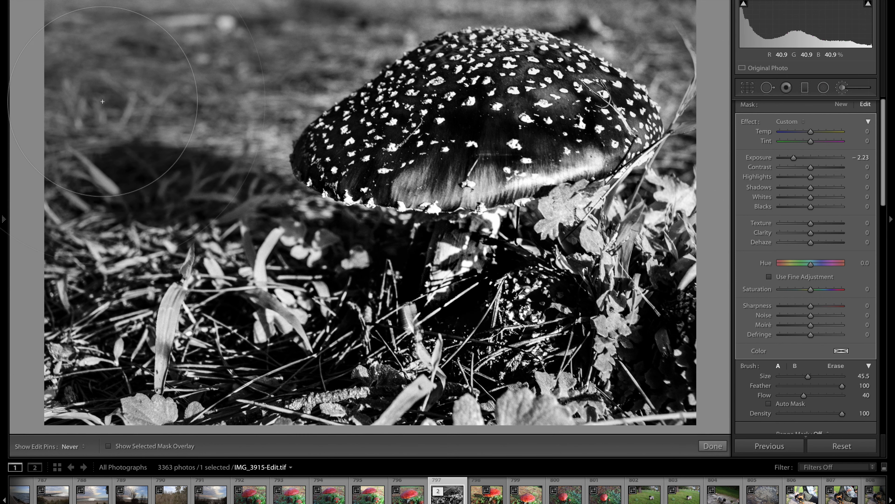
pyautogui.press('h')
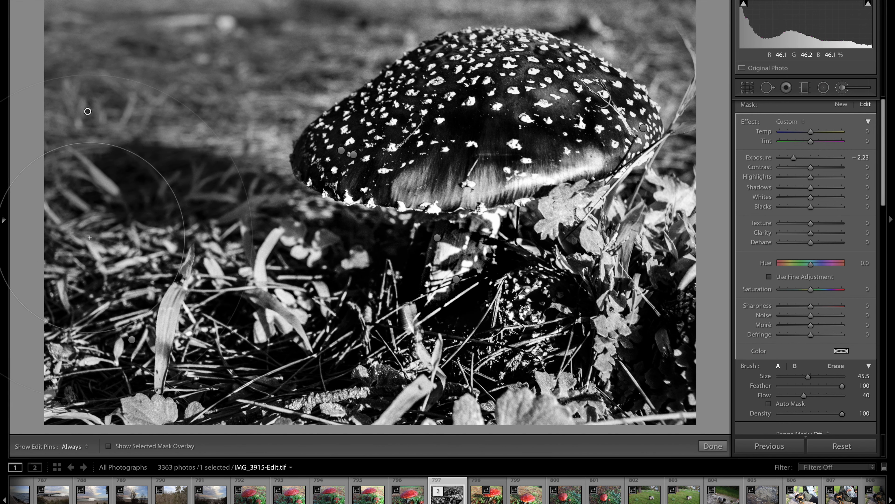
pyautogui.press('h')
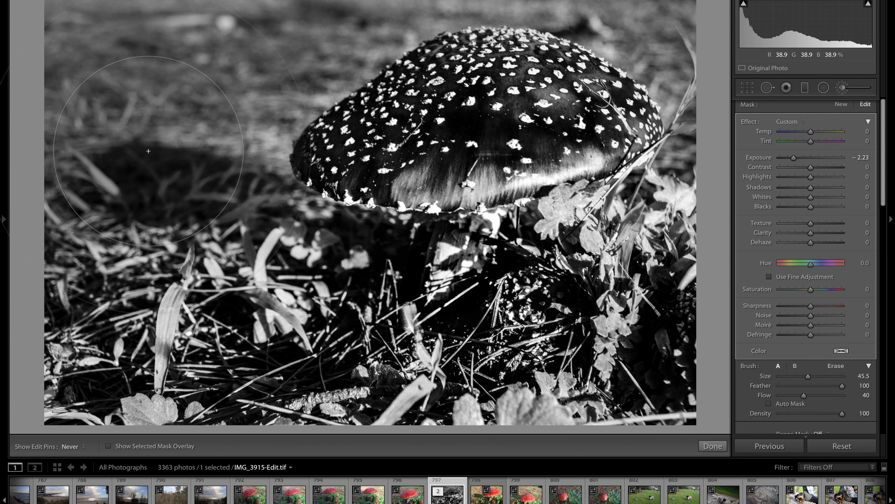
pyautogui.press('h')
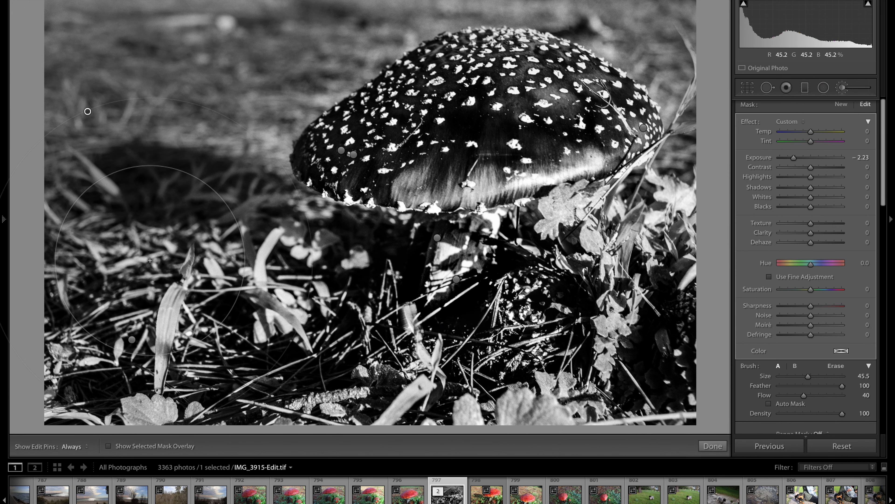
# Brighten the light streaks along the cap's lower part with a new brush mask at size 6.6 and Highlights 100.
pyautogui.scroll(1, 824, 164)
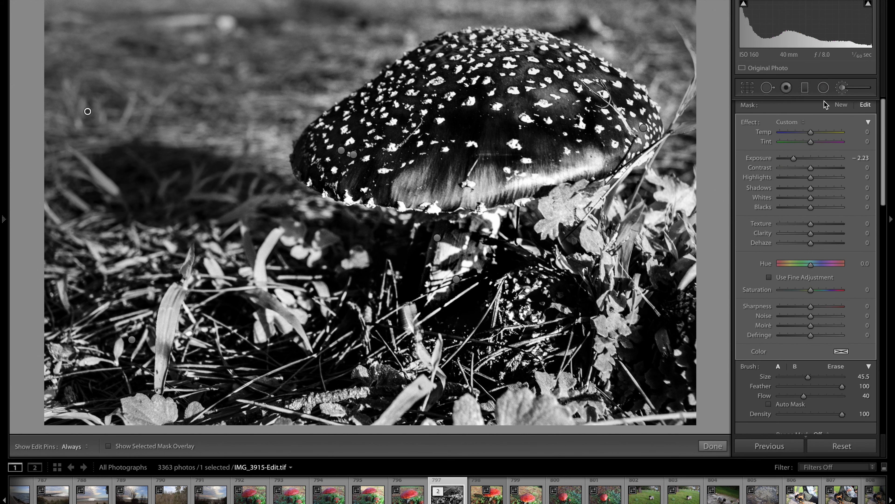
pyautogui.click(842, 106)
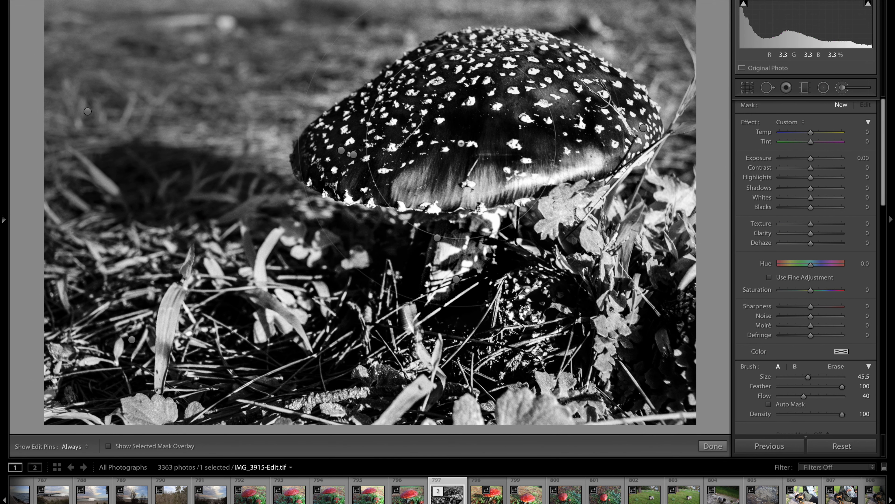
pyautogui.scroll(1, 782, 166)
pyautogui.scroll(-1, 782, 166)
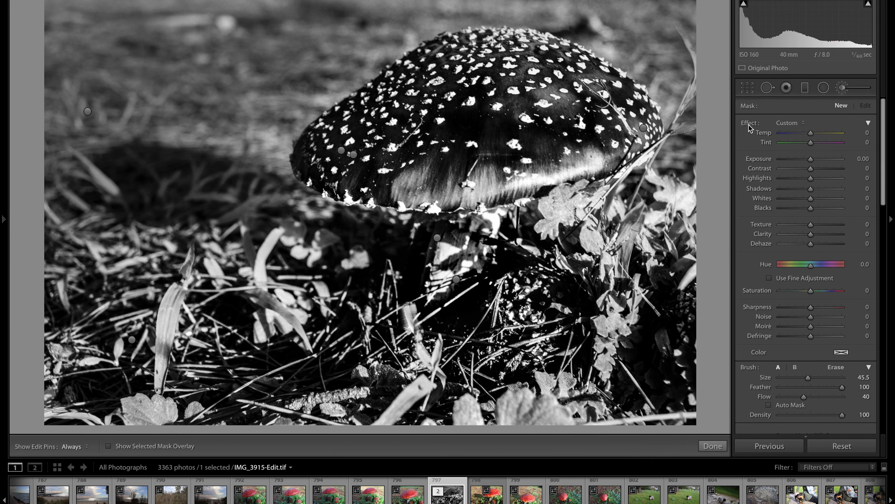
pyautogui.moveTo(805, 376); pyautogui.dragTo(784, 378)
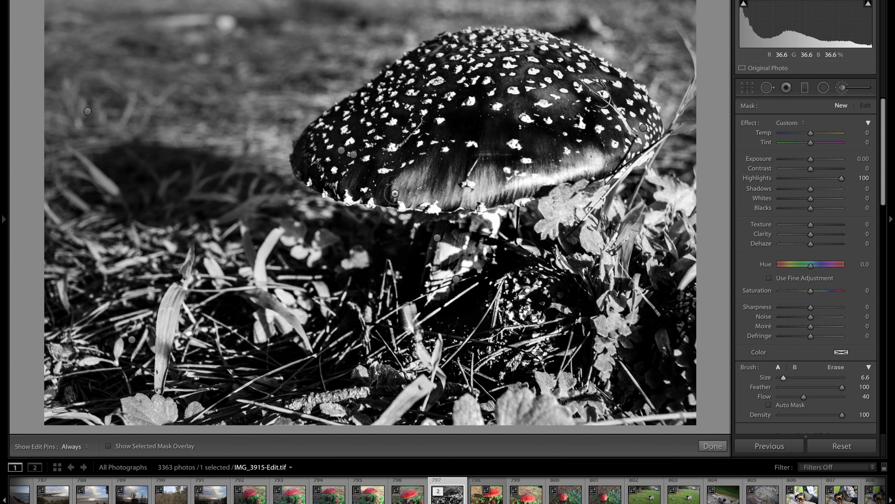
pyautogui.press('h')
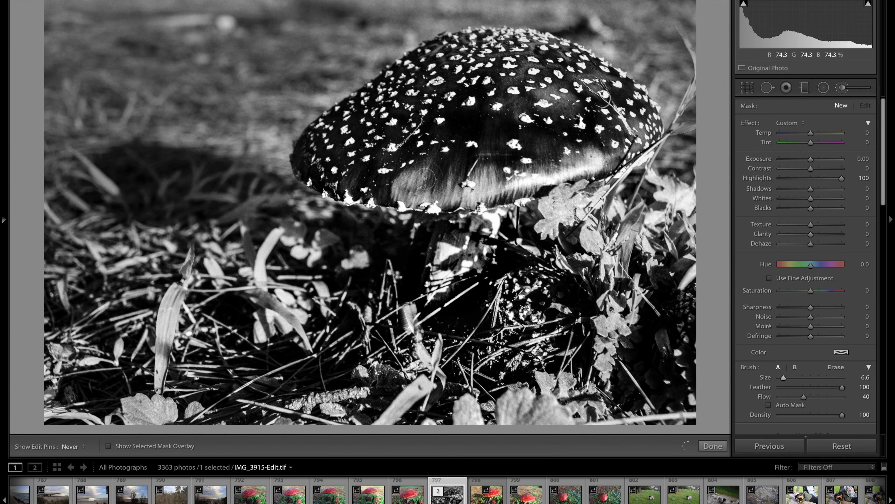
pyautogui.press('h')
pyautogui.press('h')
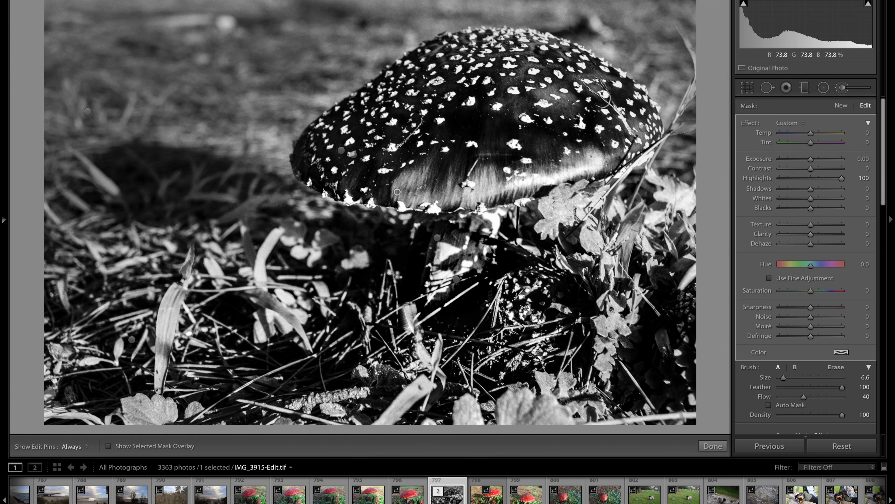
pyautogui.press('h')
pyautogui.press('h')
pyautogui.press('h')
pyautogui.press('h')
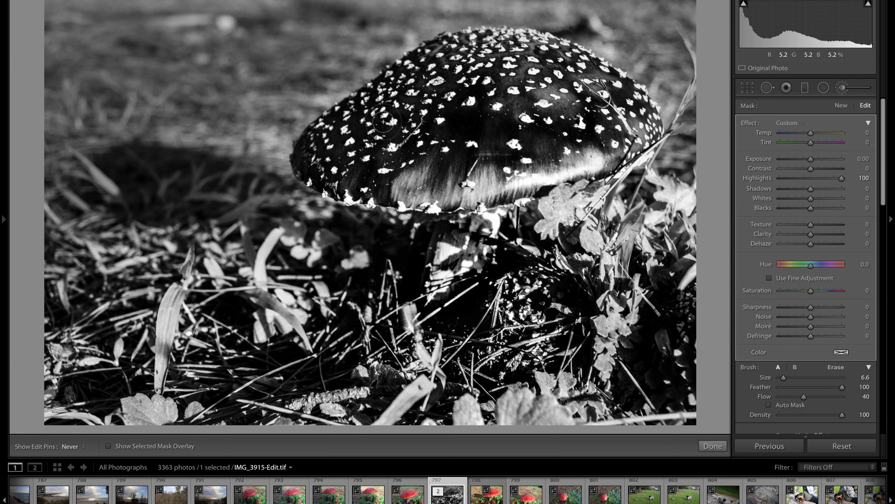
# Lower the Dehaze of the cap streak highlights mask to -27.
pyautogui.press('h')
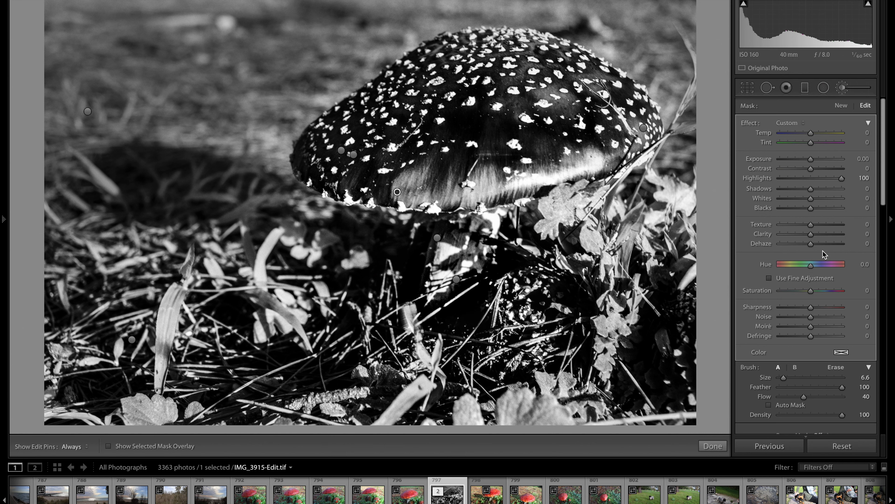
pyautogui.moveTo(812, 246)
pyautogui.mouseDown()
pyautogui.moveTo(840, 247)
pyautogui.moveTo(782, 247)
pyautogui.moveTo(805, 254)
pyautogui.mouseUp()
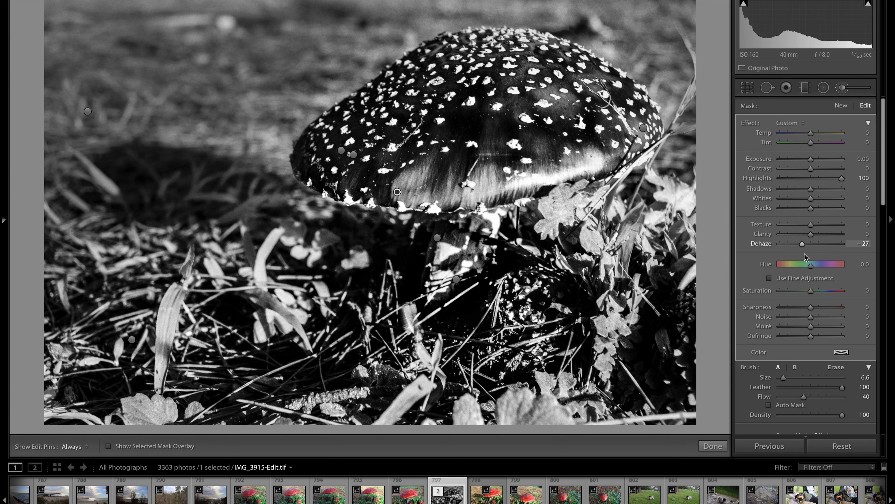
pyautogui.moveTo(804, 254); pyautogui.dragTo(804, 252)
# Paint a new Dehaze -42 brush mask along the cap's lower left edge, raise its Dehaze to -23, and finish brushing.
pyautogui.doubleClick(750, 125)
pyautogui.doubleClick(749, 125)
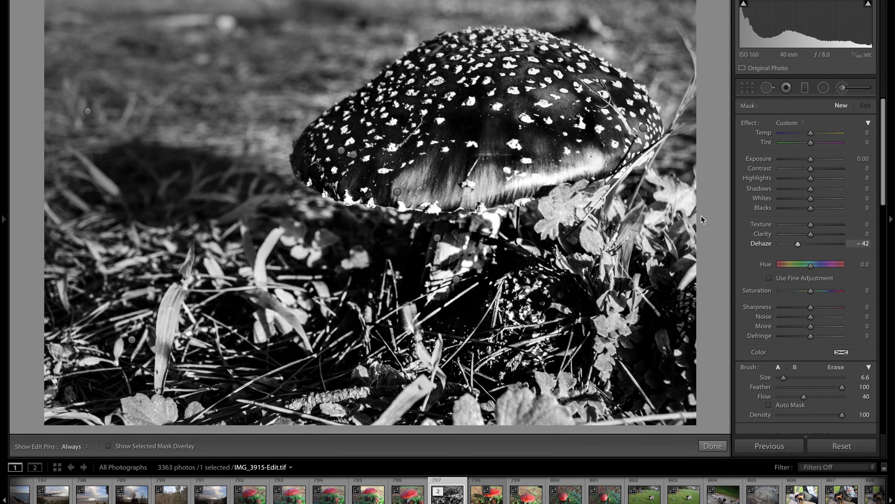
pyautogui.moveTo(327, 182)
pyautogui.mouseDown()
pyautogui.moveTo(307, 158)
pyautogui.moveTo(319, 177)
pyautogui.moveTo(367, 187)
pyautogui.moveTo(313, 167)
pyautogui.moveTo(313, 153)
pyautogui.moveTo(315, 164)
pyautogui.moveTo(338, 179)
pyautogui.moveTo(378, 185)
pyautogui.moveTo(323, 182)
pyautogui.moveTo(308, 164)
pyautogui.moveTo(390, 141)
pyautogui.moveTo(344, 164)
pyautogui.moveTo(376, 165)
pyautogui.moveTo(370, 190)
pyautogui.moveTo(379, 168)
pyautogui.moveTo(380, 201)
pyautogui.moveTo(342, 185)
pyautogui.moveTo(320, 159)
pyautogui.moveTo(393, 201)
pyautogui.moveTo(392, 182)
pyautogui.moveTo(382, 197)
pyautogui.moveTo(399, 182)
pyautogui.moveTo(370, 210)
pyautogui.moveTo(356, 179)
pyautogui.mouseUp()
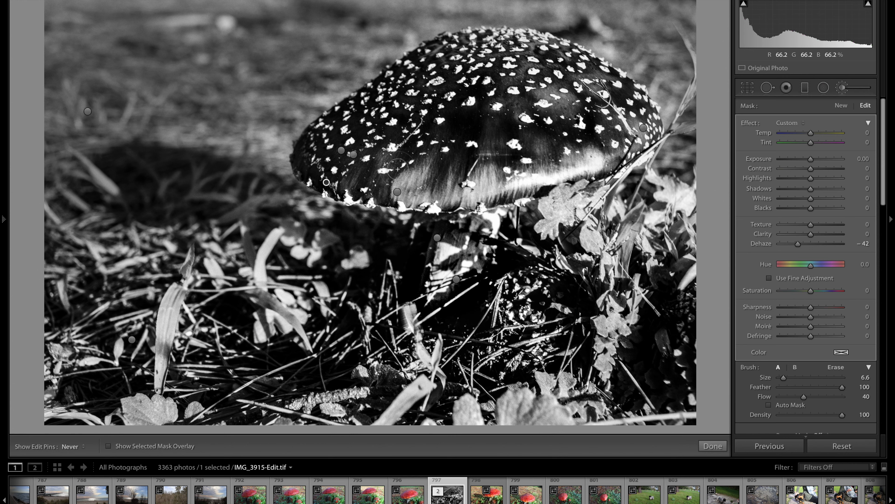
pyautogui.press('h')
pyautogui.moveTo(799, 245); pyautogui.dragTo(807, 246)
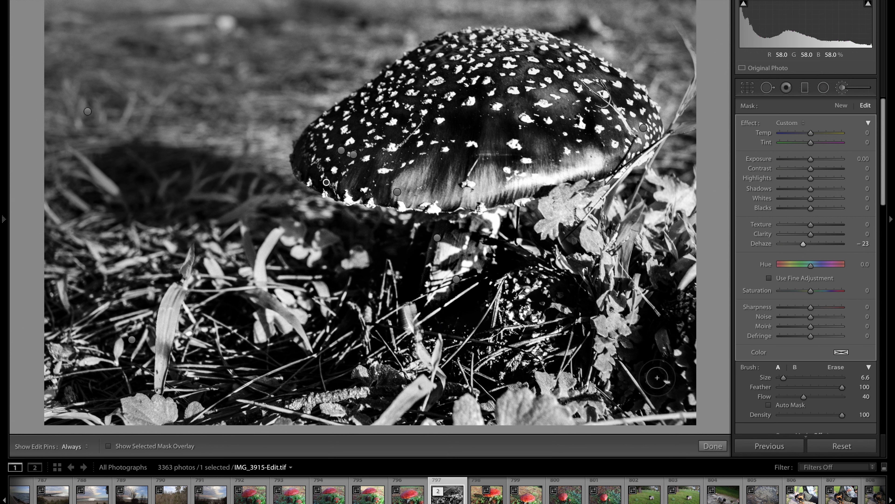
pyautogui.click(721, 449)
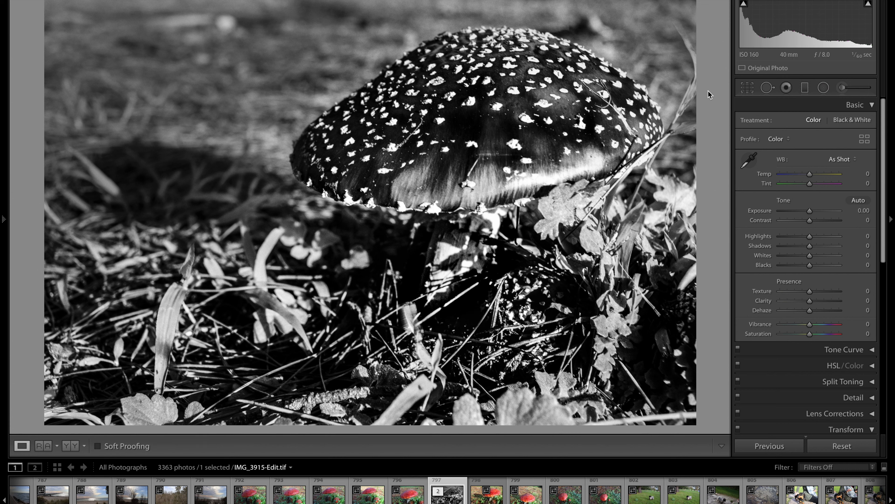
# Reopen the Adjustment Brush, reset its effect settings, and paint a Dehaze 31 mask over the bright streaks at the cap's lower middle.
pyautogui.scroll(1, 810, 123)
pyautogui.press('k')
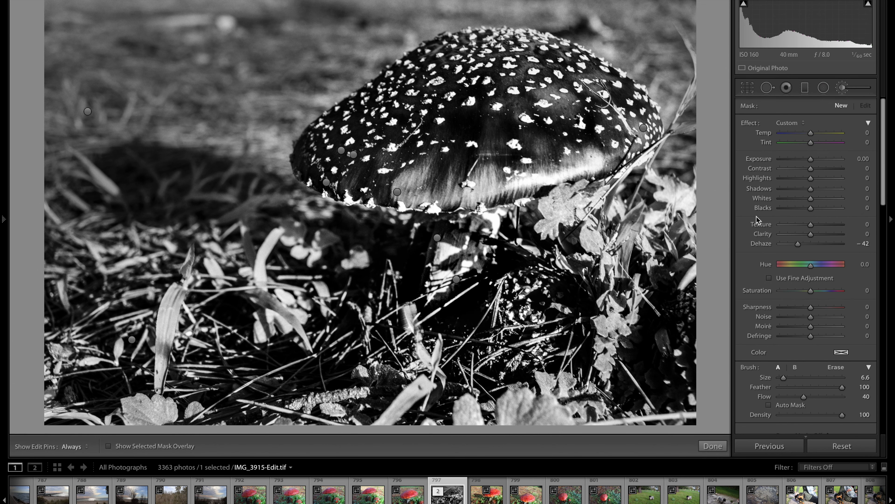
pyautogui.doubleClick(752, 124)
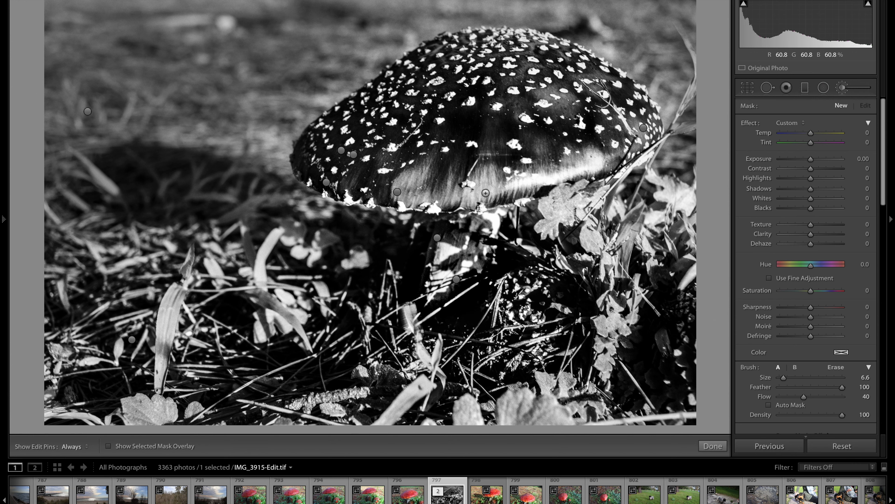
pyautogui.moveTo(820, 246); pyautogui.dragTo(820, 247)
pyautogui.moveTo(498, 191)
pyautogui.mouseDown()
pyautogui.moveTo(498, 180)
pyautogui.moveTo(485, 193)
pyautogui.mouseUp()
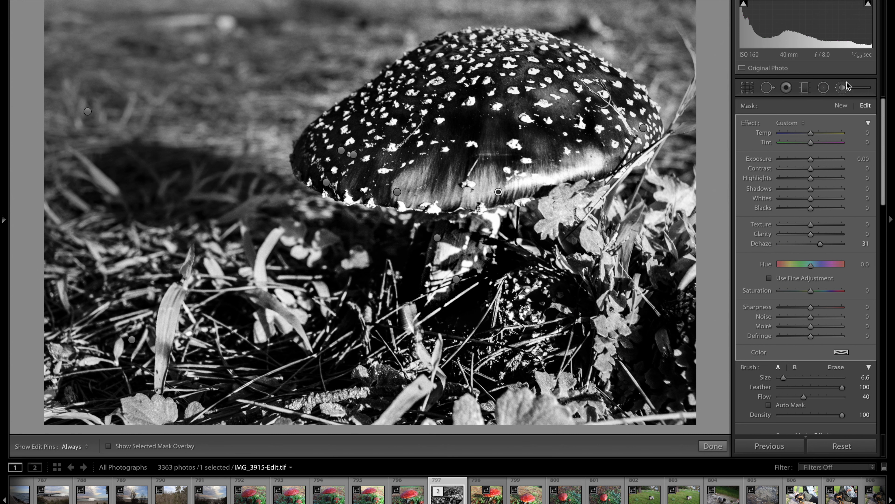
# Brighten the foreground grass blades and leaves with a new brush mask at size 6.6 and Highlights 91.
pyautogui.click(842, 106)
pyautogui.doubleClick(745, 123)
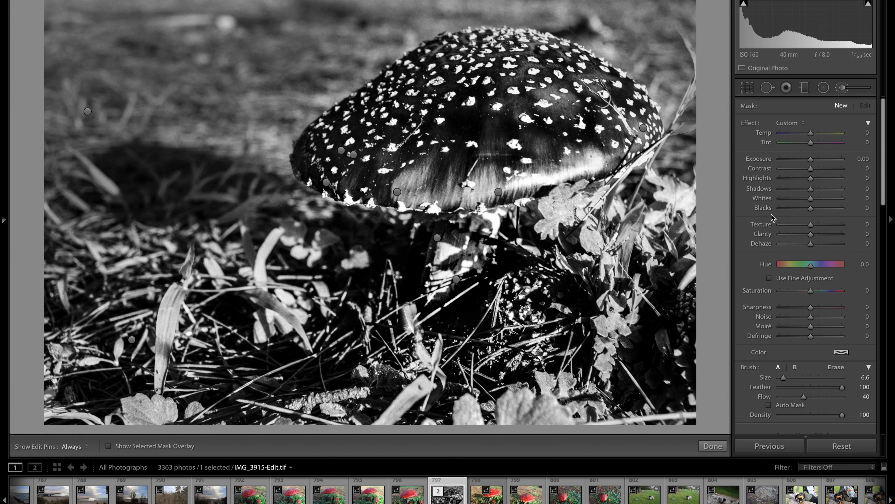
pyautogui.moveTo(814, 183); pyautogui.dragTo(842, 185)
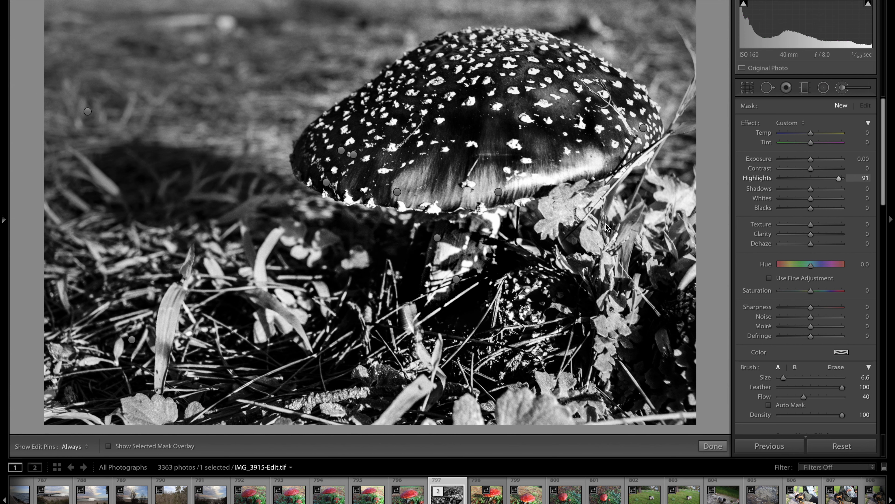
pyautogui.press('h')
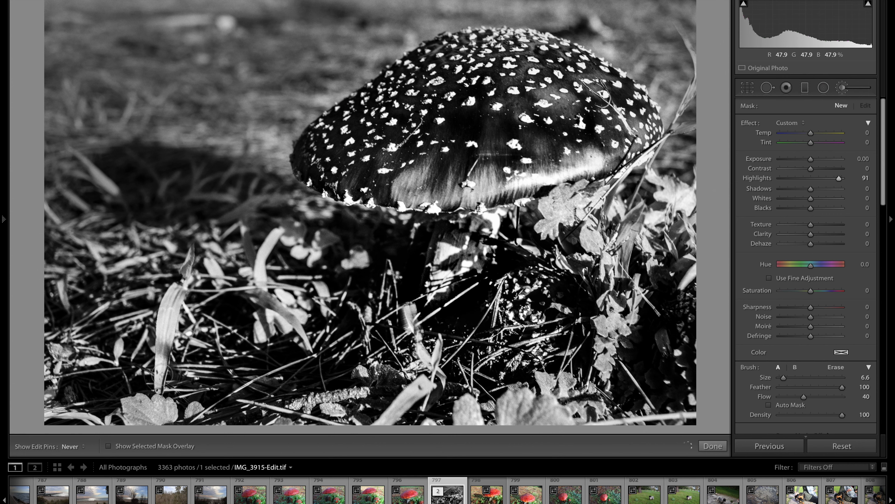
pyautogui.press('h')
pyautogui.press('h')
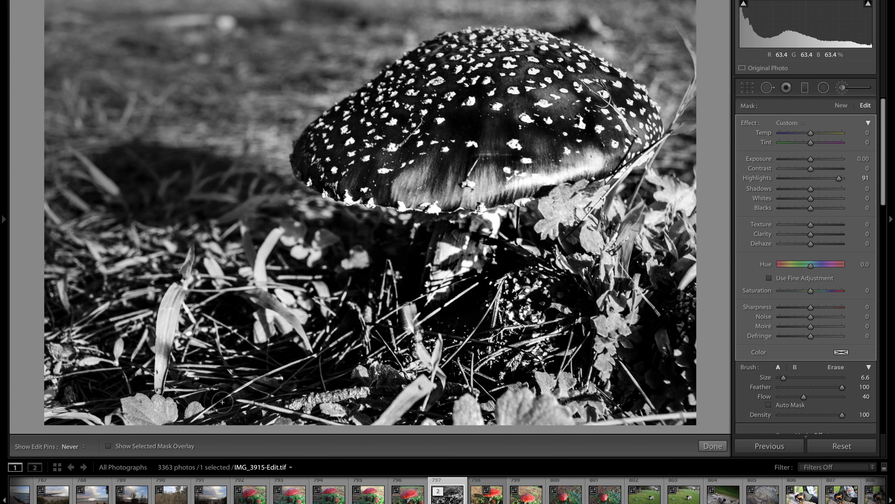
pyautogui.press('h')
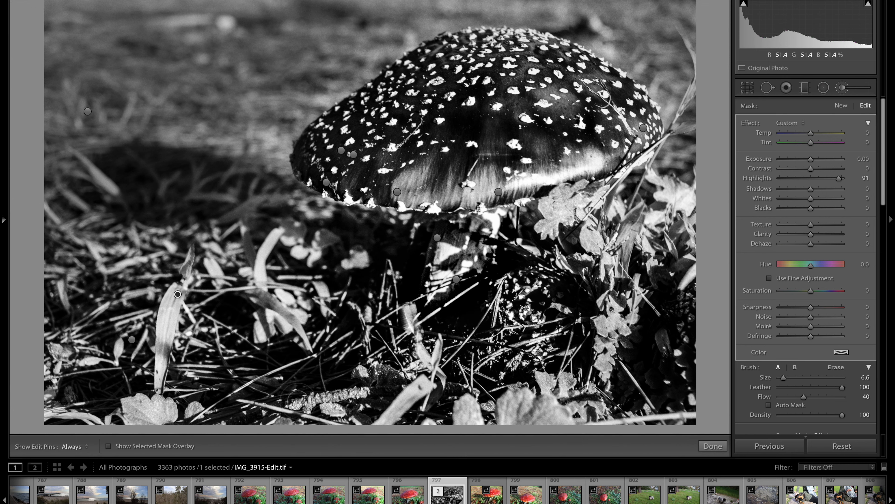
pyautogui.press('h')
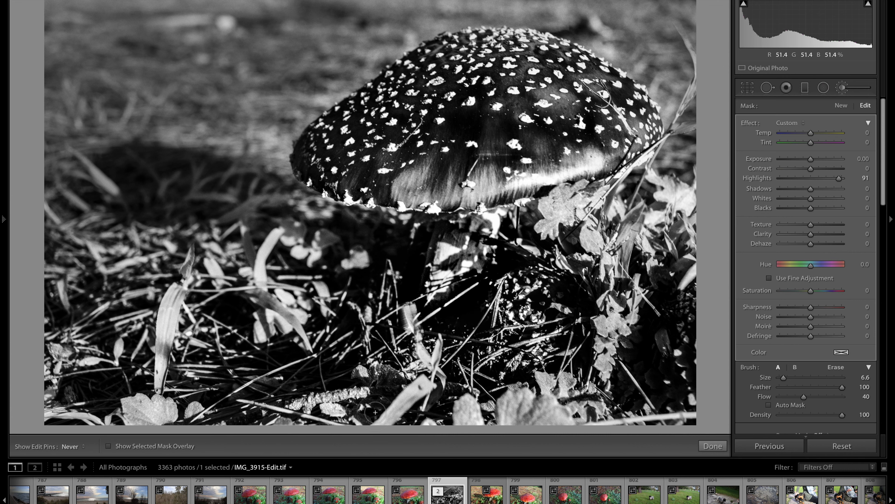
# Extend the Highlights 91 brush mask over the leaves to the right of the stem, toggling the edit pins to check it, and finish brushing.
pyautogui.press('h')
pyautogui.press('h')
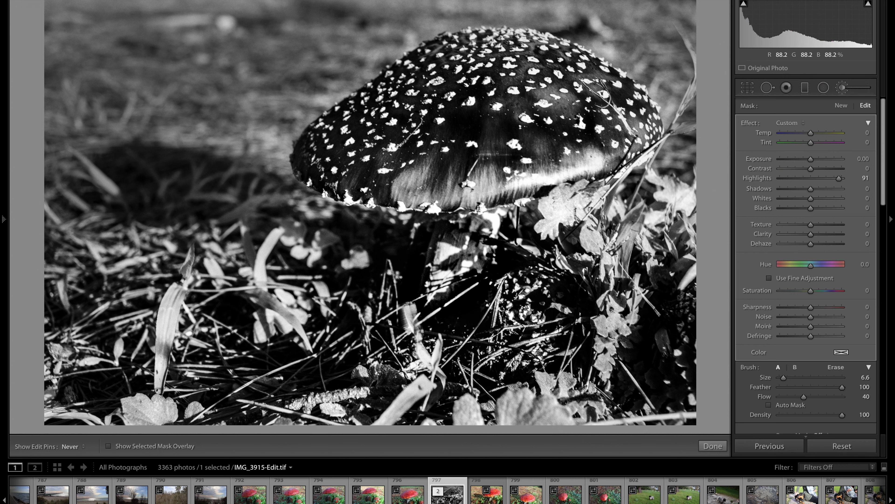
pyautogui.press('h')
pyautogui.press('h')
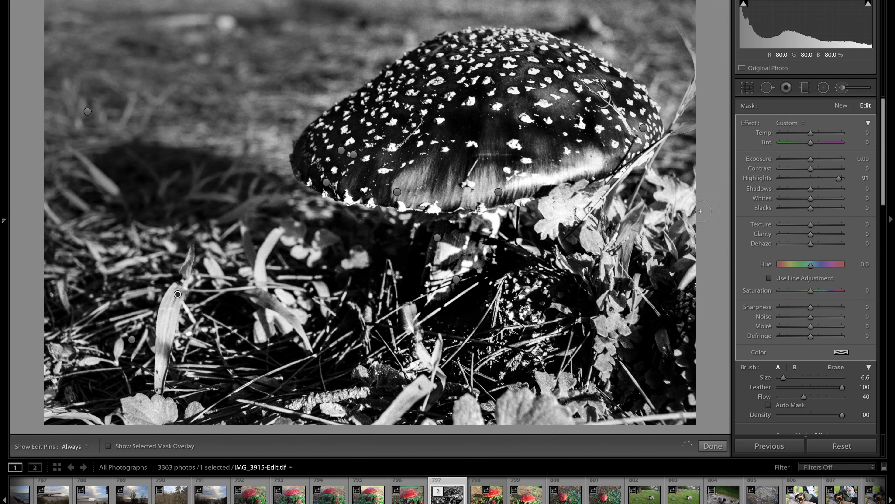
pyautogui.press('h')
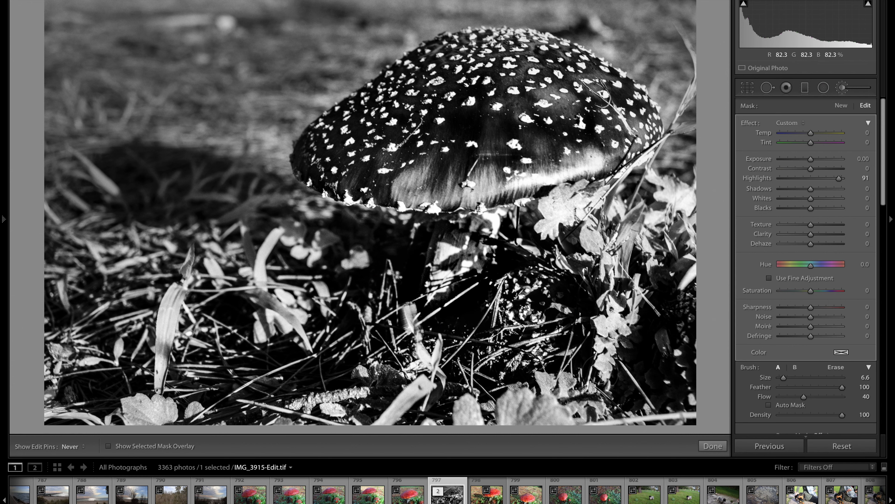
pyautogui.press('h')
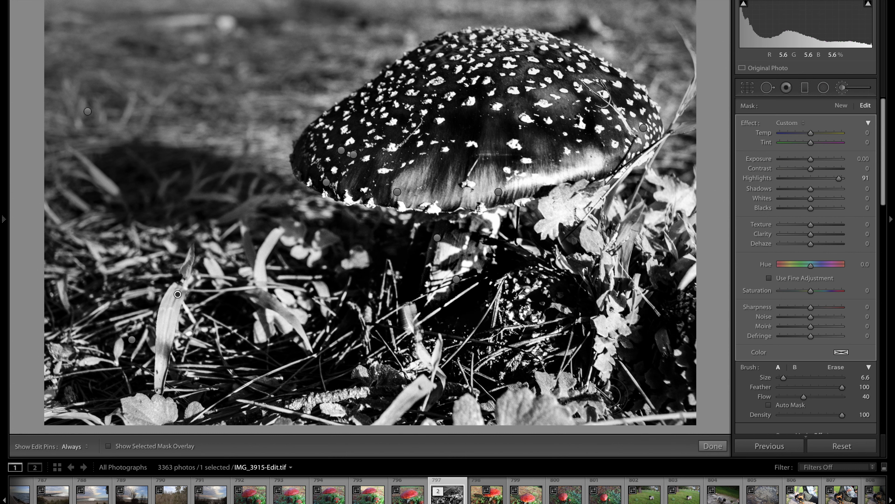
pyautogui.press('h')
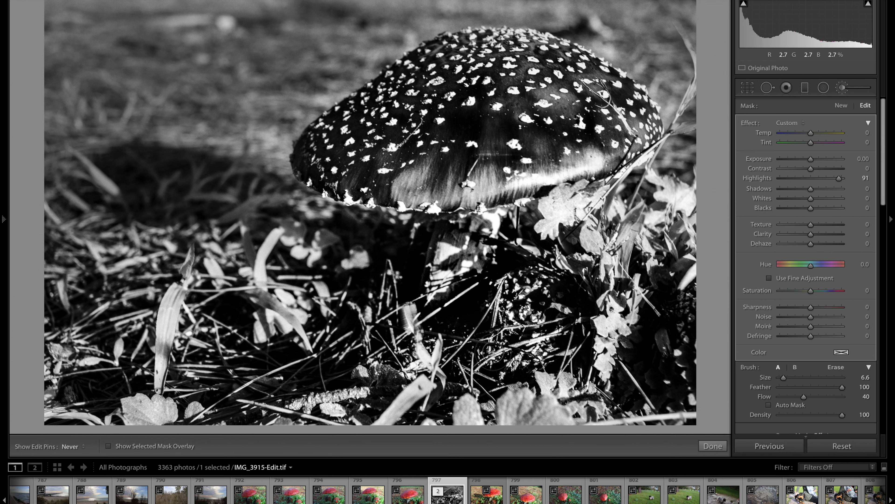
pyautogui.press('h')
pyautogui.press('h')
pyautogui.press('h')
pyautogui.press('h')
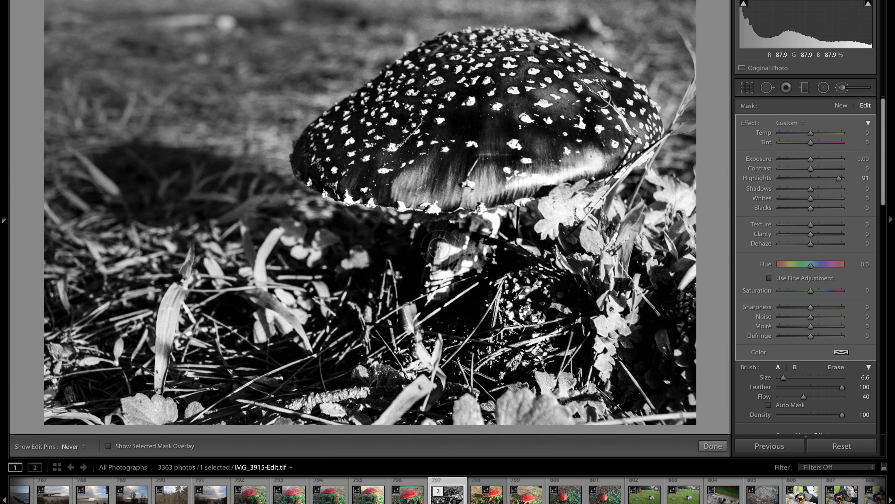
pyautogui.press('h')
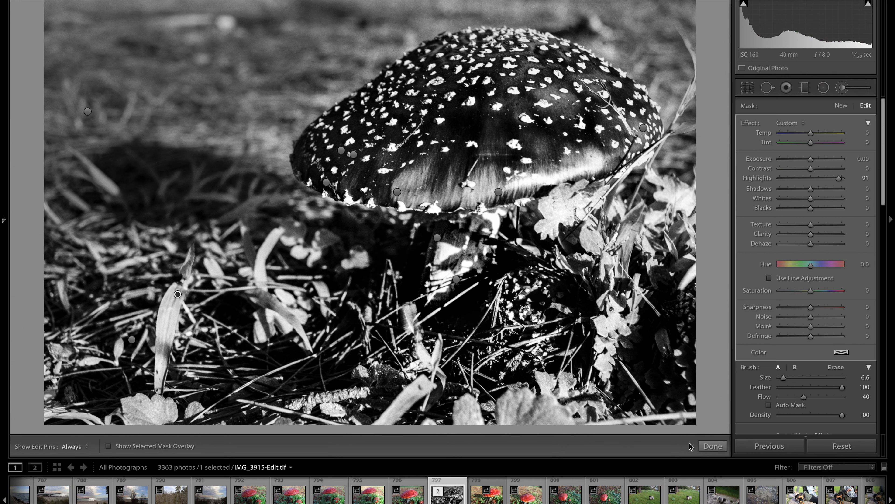
pyautogui.click(702, 446)
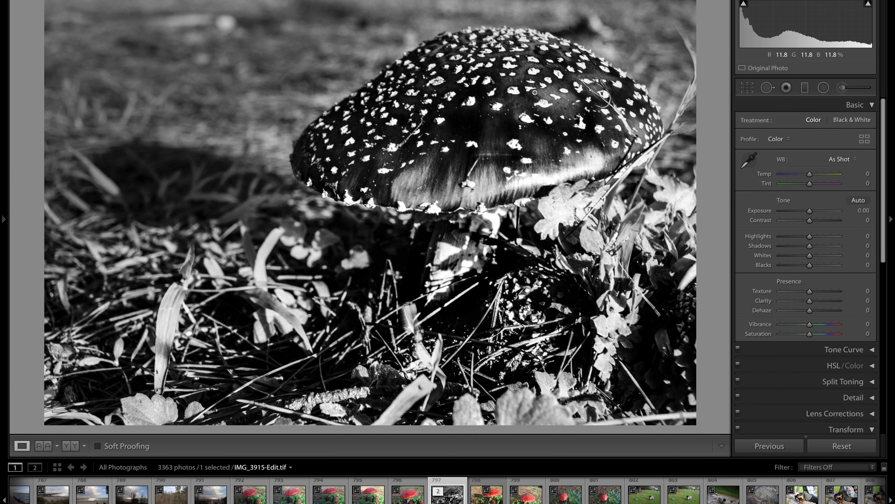
# Reopen the Adjustment Brush, reset its effect settings, and paint a Dehaze 29 mask at size 12.0 over the upper middle of the cap.
pyautogui.press('k')
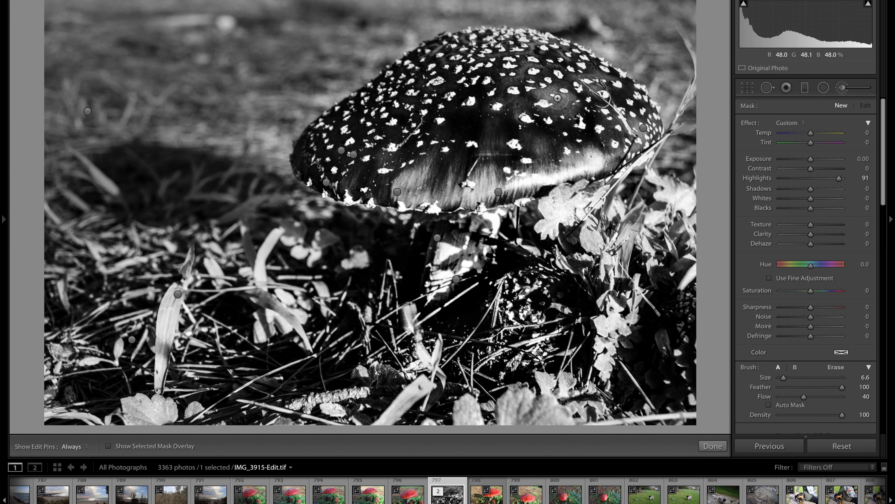
pyautogui.doubleClick(752, 125)
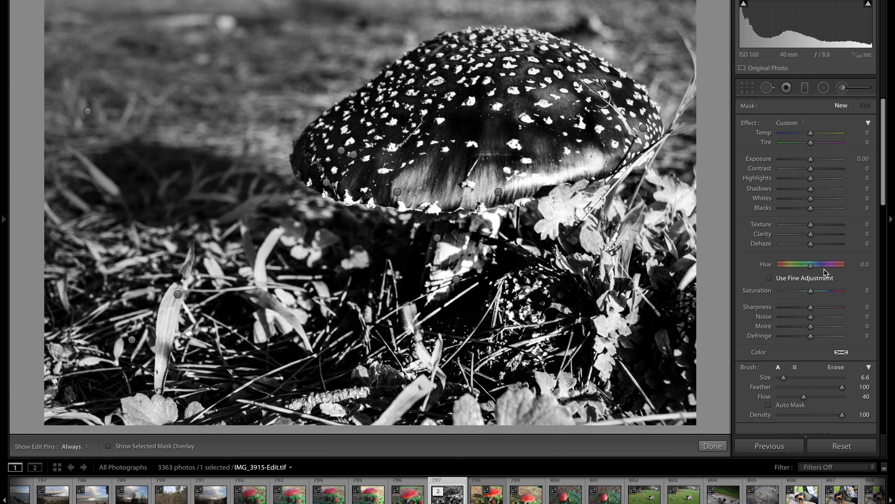
pyautogui.moveTo(813, 247); pyautogui.dragTo(823, 248)
pyautogui.moveTo(782, 379); pyautogui.dragTo(787, 378)
pyautogui.press('h')
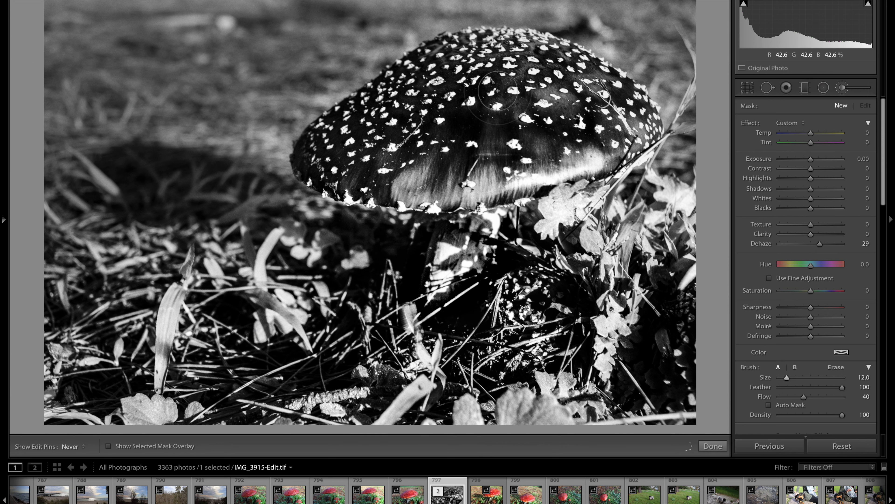
pyautogui.moveTo(483, 130); pyautogui.dragTo(497, 123)
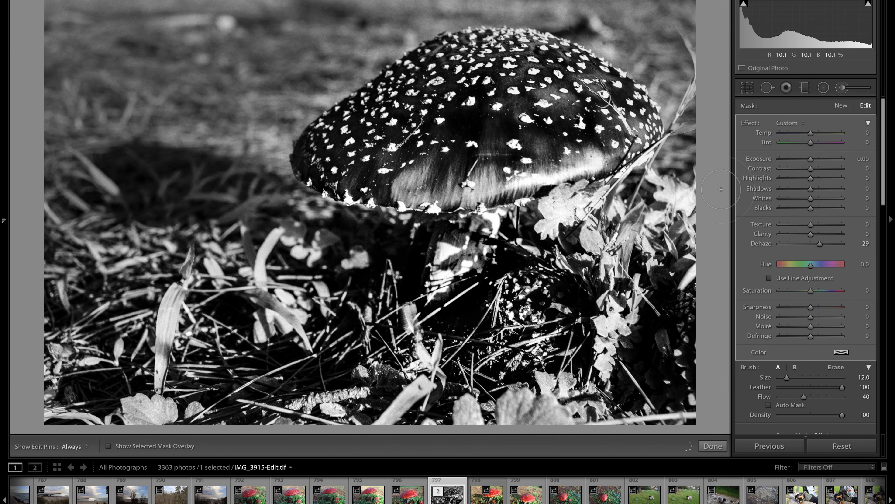
pyautogui.press('h')
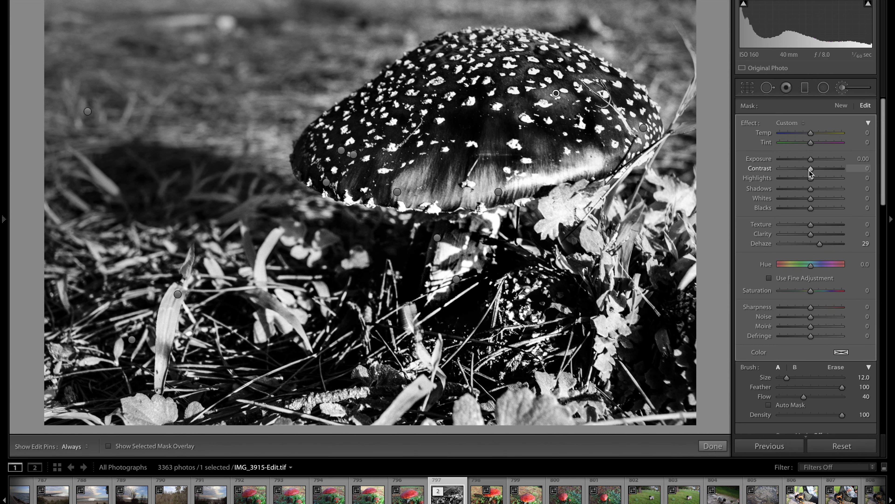
# Set the upper cap mask's Contrast to 98 and Blacks to -37, and finish brushing.
pyautogui.moveTo(809, 170); pyautogui.dragTo(823, 173)
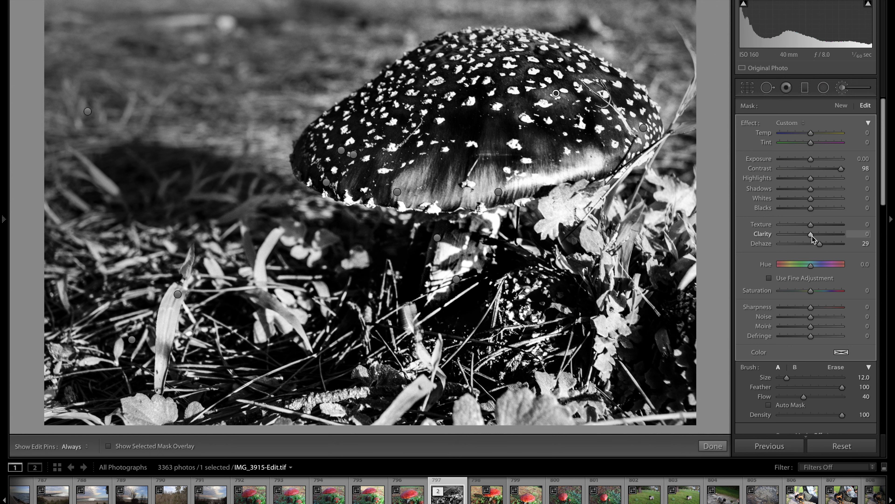
pyautogui.moveTo(812, 208); pyautogui.dragTo(801, 211)
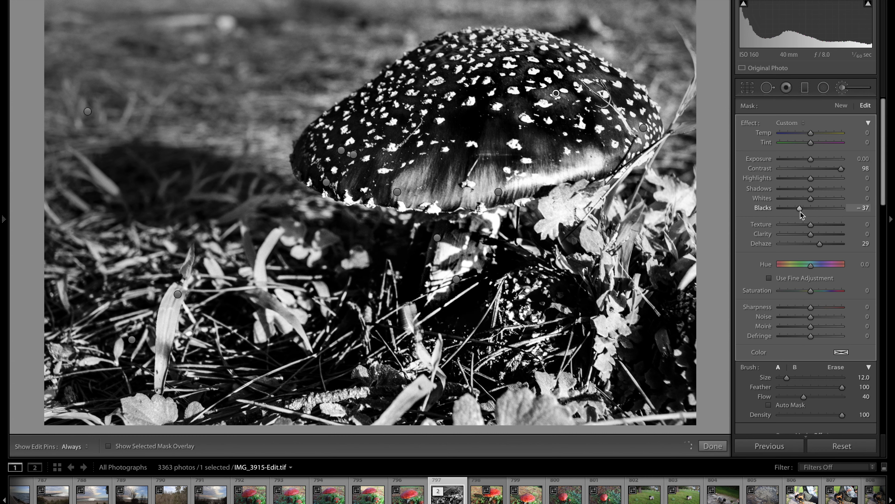
pyautogui.click(712, 446)
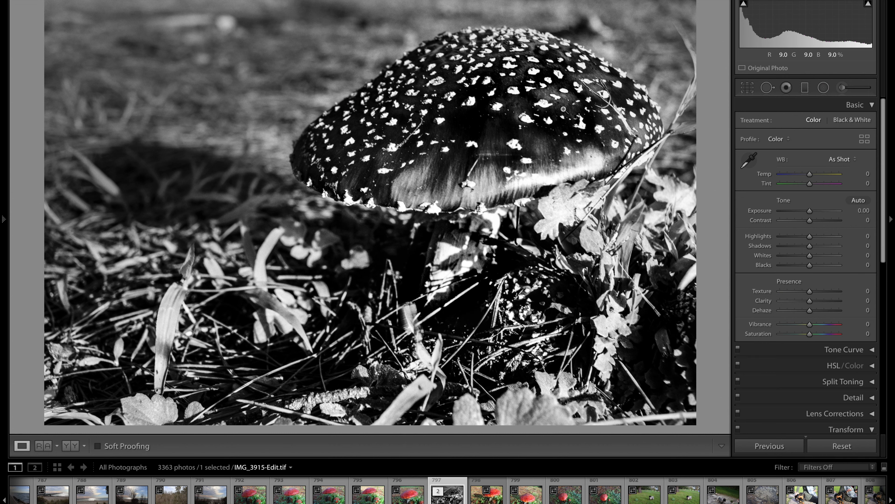